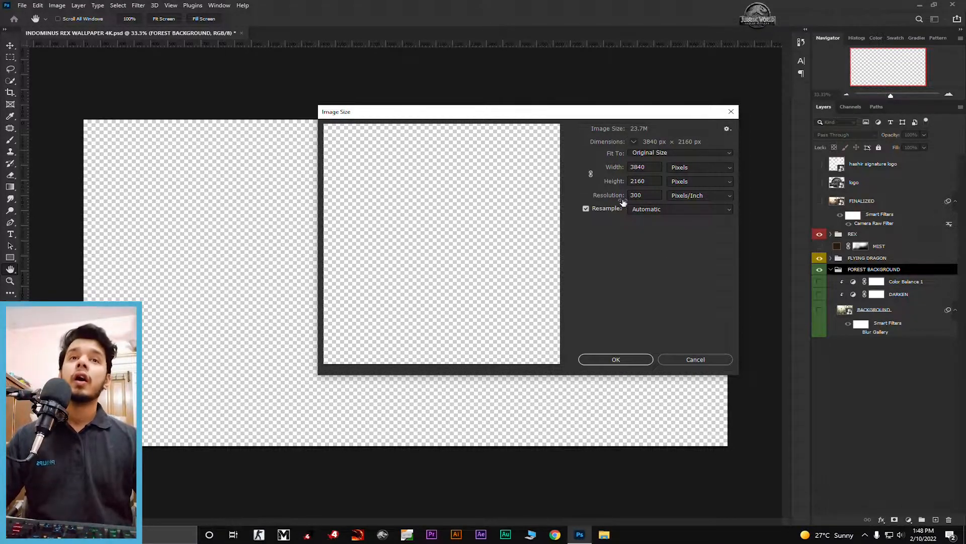
Dismiss the Image Size dialog and show the BACKGROUND layer and the INDOMINUS REDX layer in the REX group.
click(675, 358)
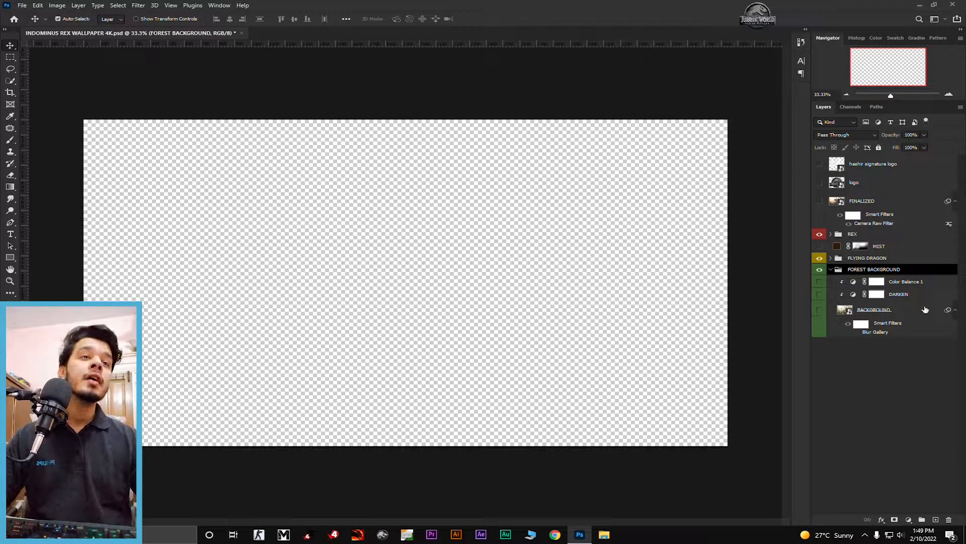
click(819, 310)
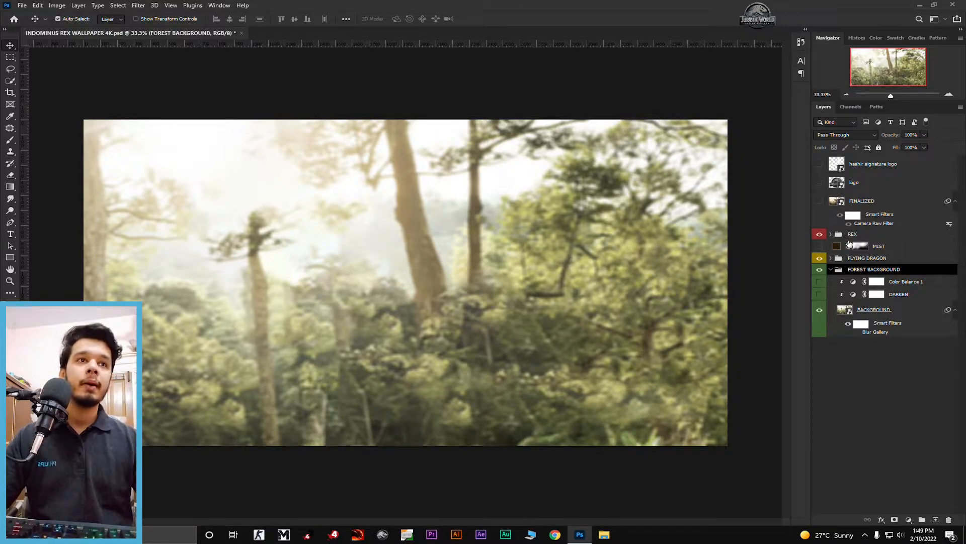
click(831, 235)
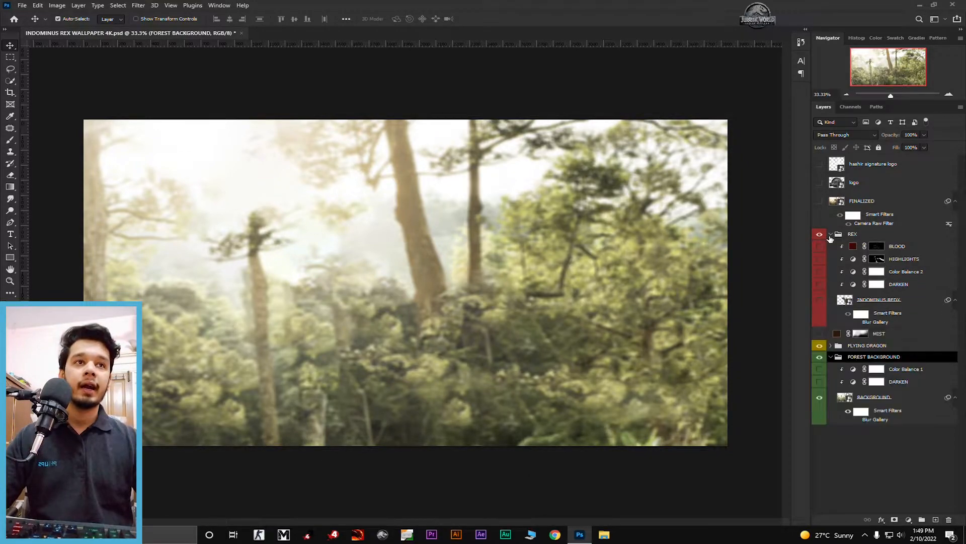
click(819, 300)
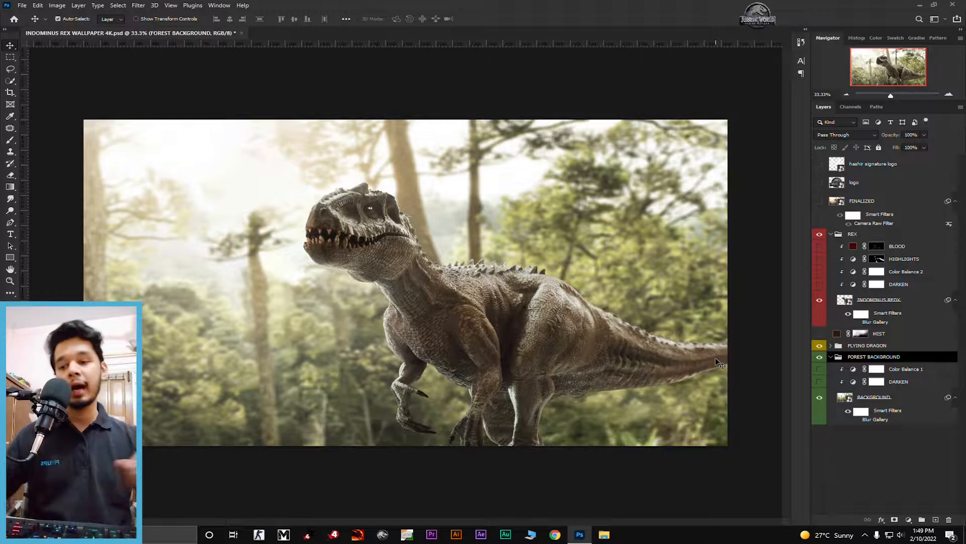
Examine the dinosaur cutout up close from the tail edge across the body to the head and teeth.
key(ctrl+plus)
drag(714, 359, 258, 185)
drag(542, 248, 581, 245)
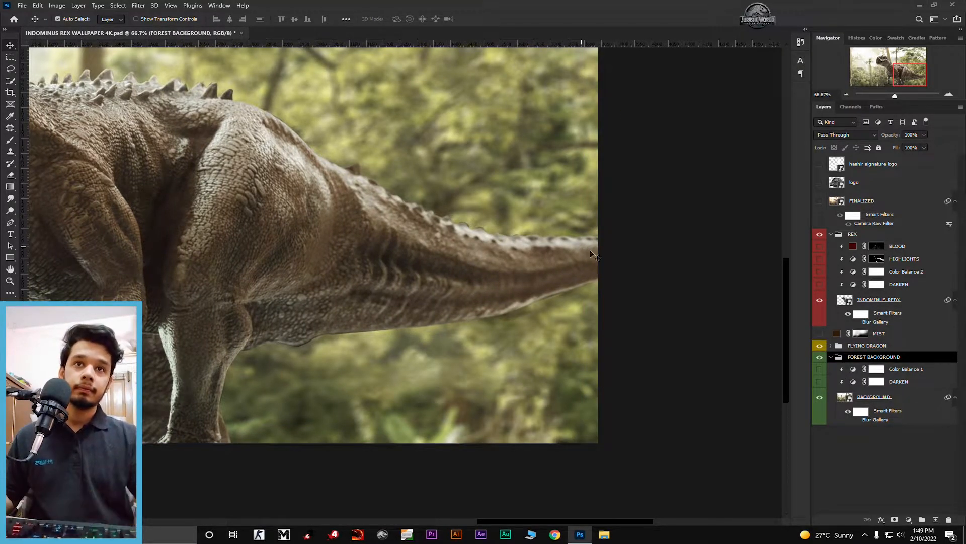
click(615, 247)
key(ctrl+1)
key(ctrl+plus)
drag(613, 243, 162, 317)
drag(242, 304, 557, 295)
drag(416, 240, 572, 265)
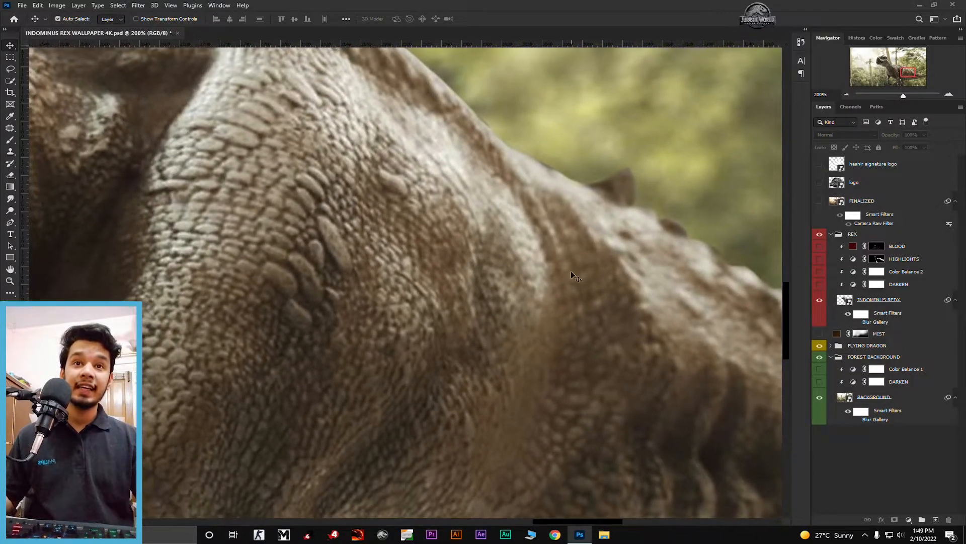
drag(258, 211, 592, 334)
drag(377, 282, 569, 332)
drag(247, 209, 557, 294)
drag(320, 194, 610, 324)
drag(384, 212, 560, 386)
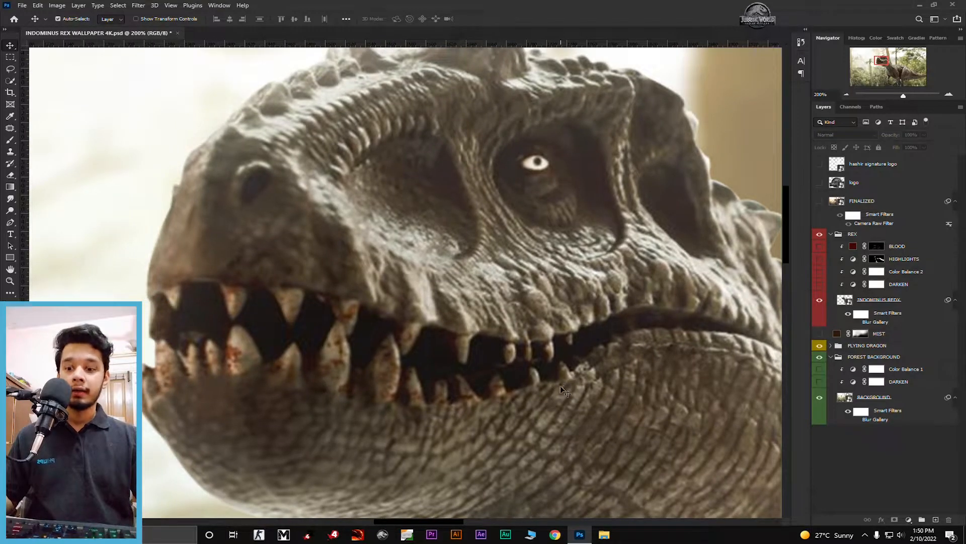
key(ctrl+minus)
key(ctrl+minus)
key(ctrl+minus)
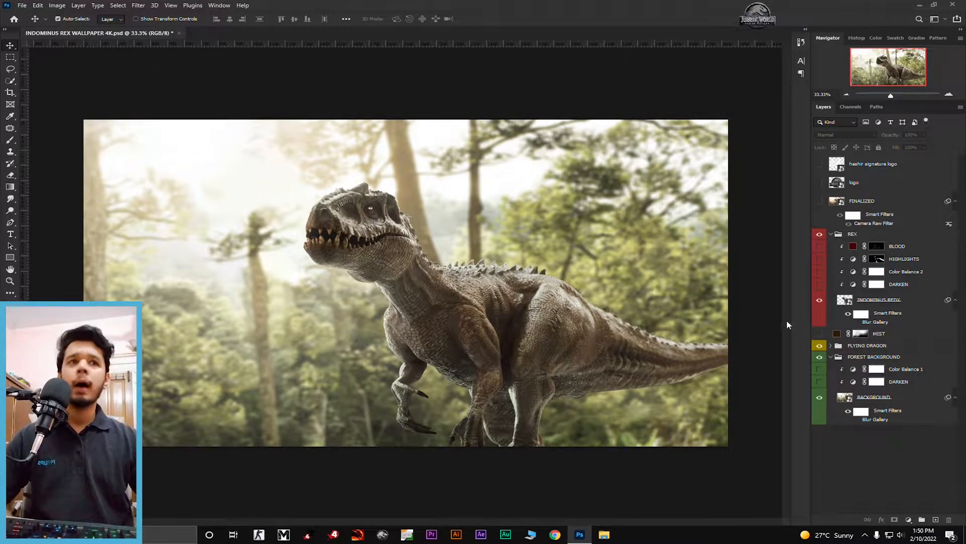
Show layers 1 and 2 in the FLYING DRAGON group and collapse the group.
click(831, 345)
click(819, 386)
click(819, 448)
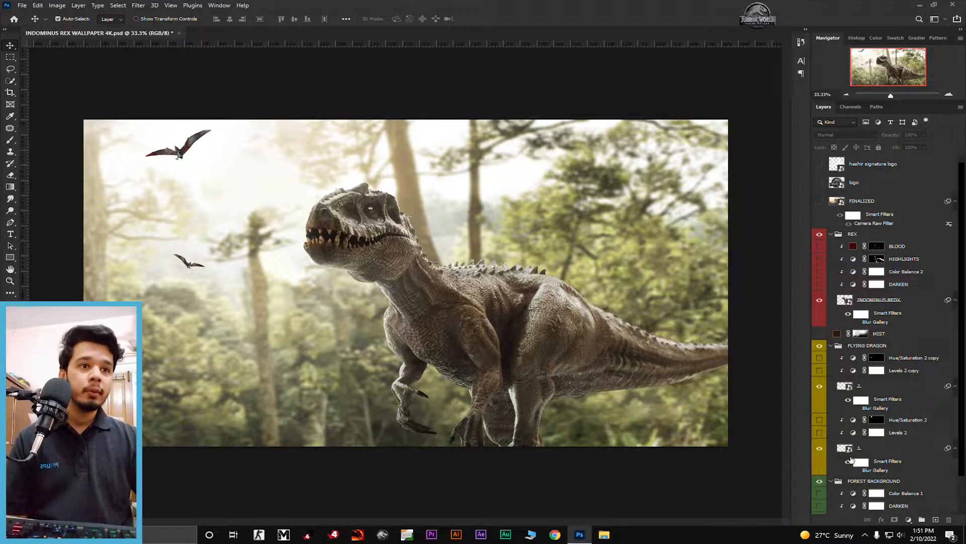
click(831, 346)
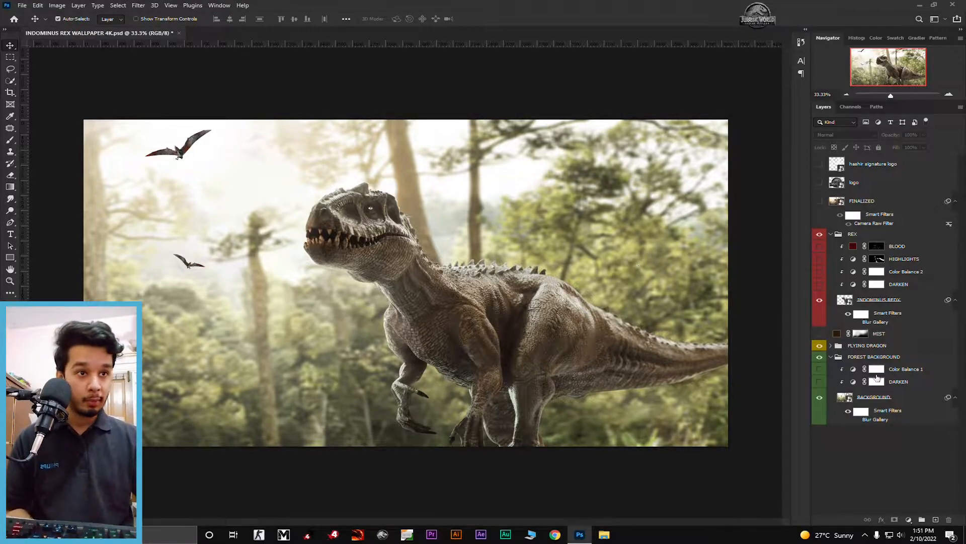
Show the DARKEN adjustment in the FOREST BACKGROUND group and open its Levels settings.
click(818, 382)
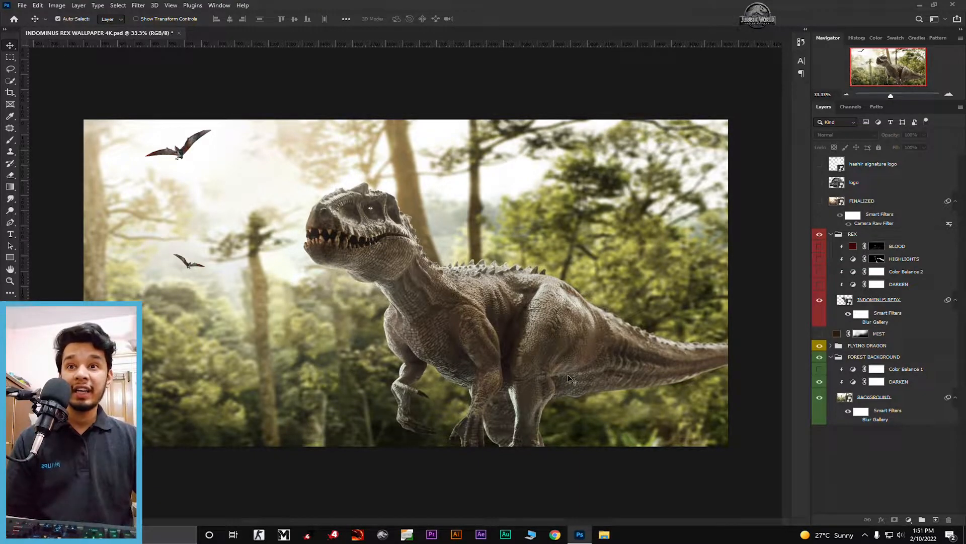
double_click(852, 384)
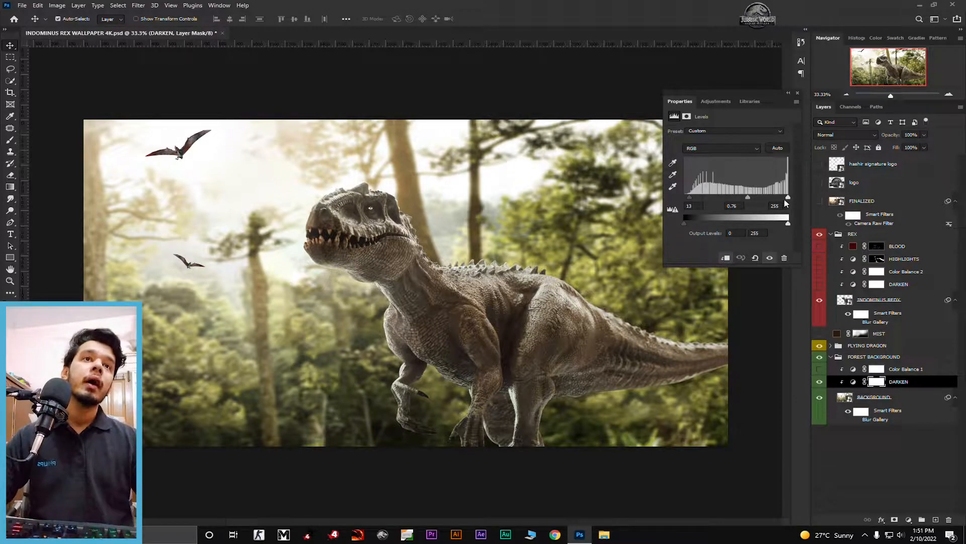
Try different white and black input levels on the forest's DARKEN adjustment, undo the change and close its settings.
mouse_move(787, 198)
mouse_down()
mouse_move(775, 199)
mouse_move(800, 202)
mouse_up()
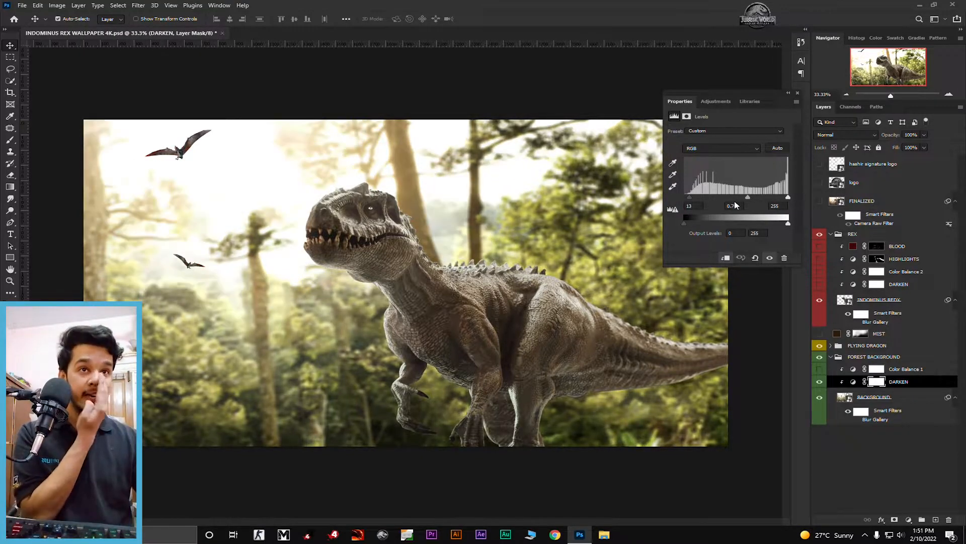
drag(691, 200, 694, 200)
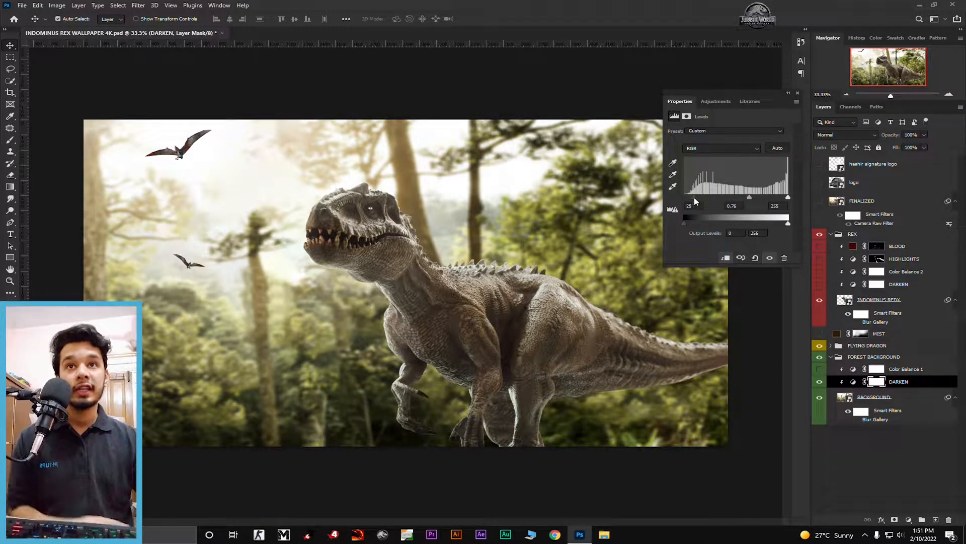
key(ctrl+z)
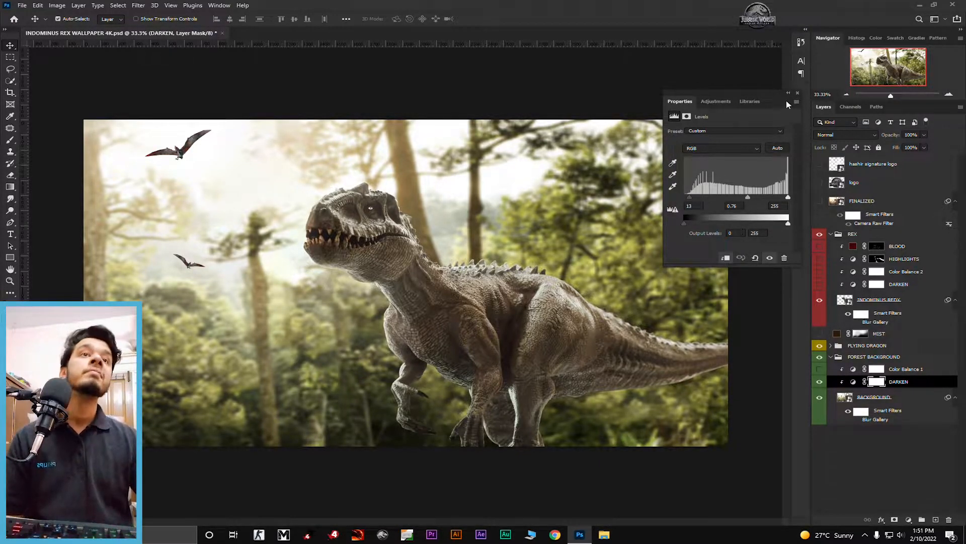
click(798, 93)
Compare the forest with the DARKEN adjustment off and on, and show the Color Balance 1 adjustment above it.
click(819, 382)
click(819, 382)
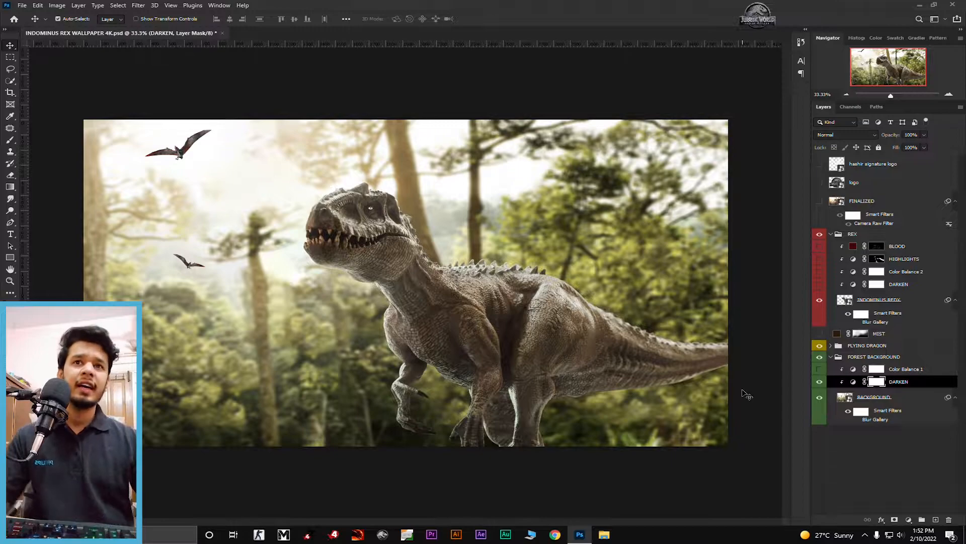
click(820, 370)
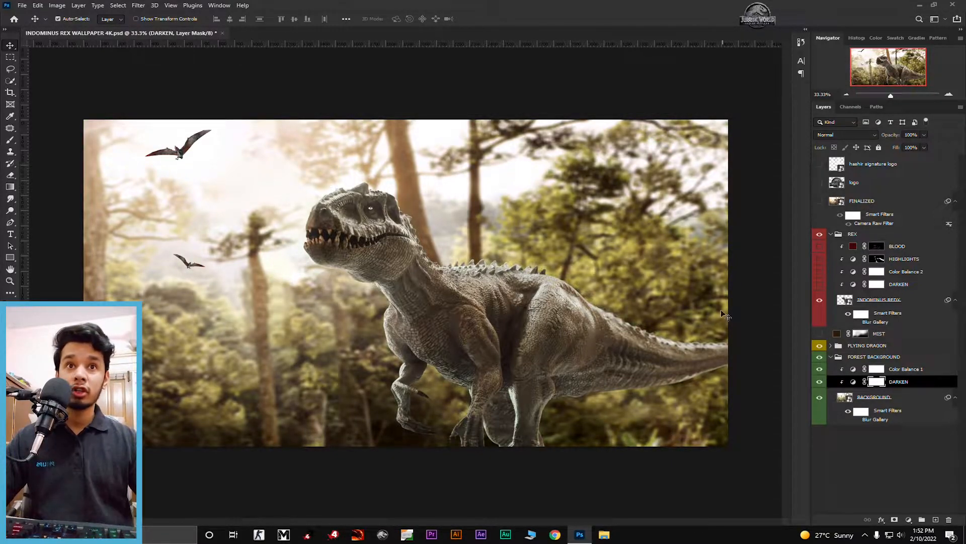
Review Color Balance 1's values for Shadows, Midtones and Highlights, and compare the forest with the adjustment off and on.
double_click(854, 372)
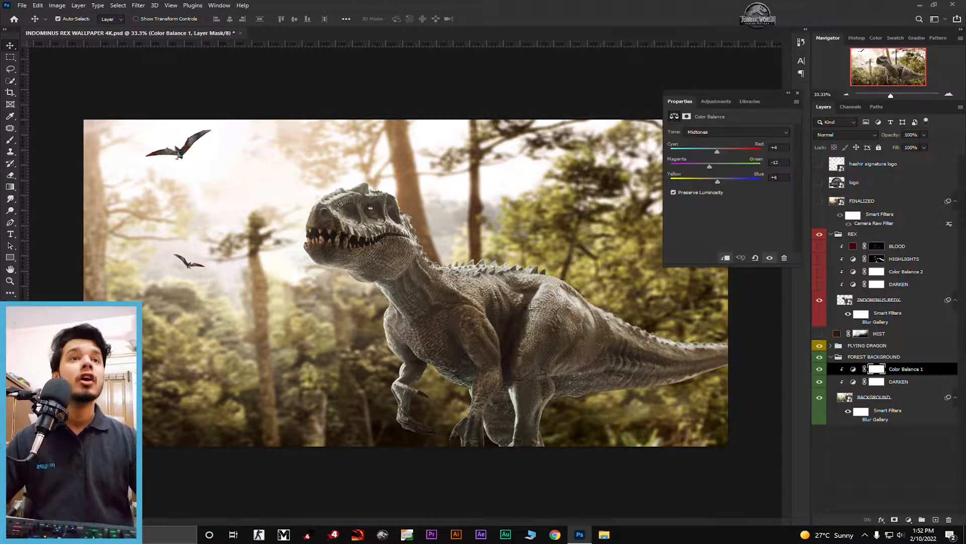
click(750, 131)
click(752, 140)
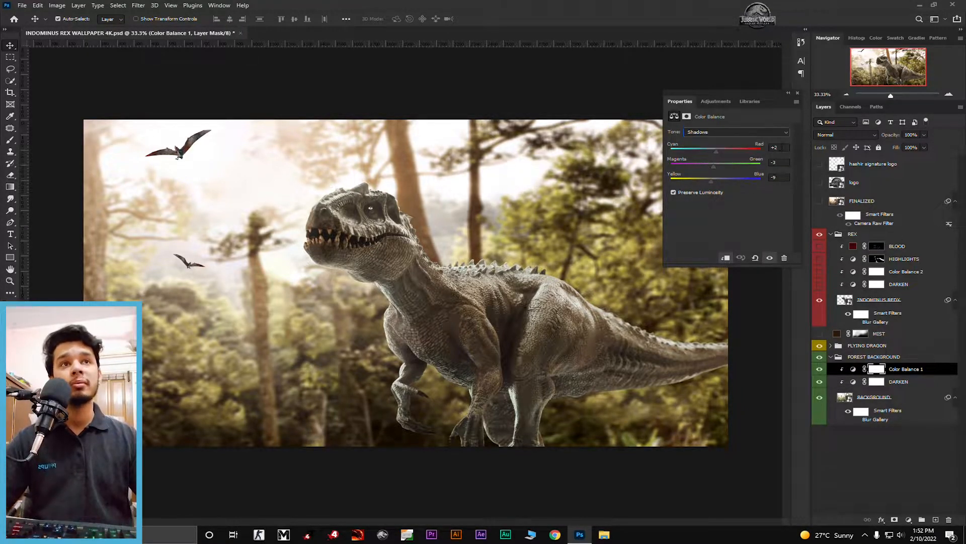
click(730, 132)
click(730, 146)
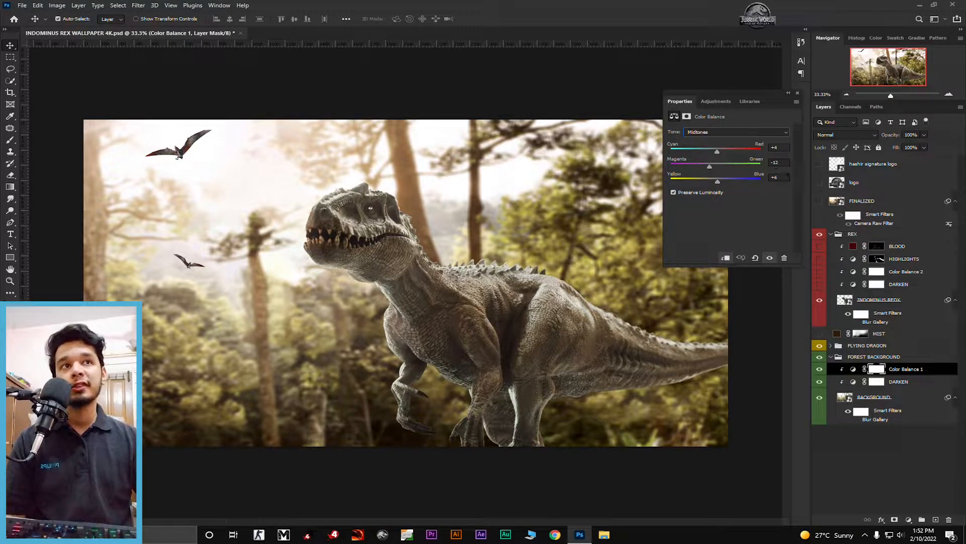
click(752, 133)
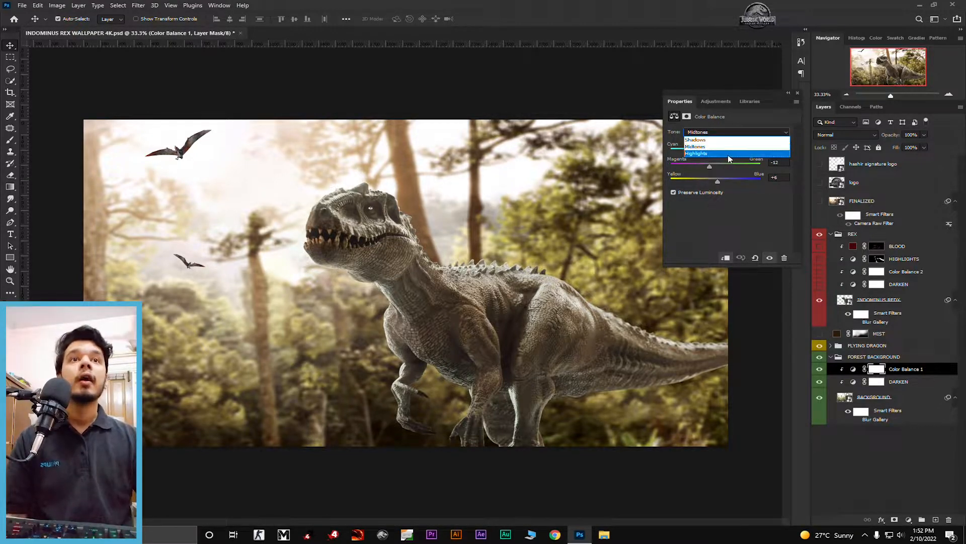
click(727, 153)
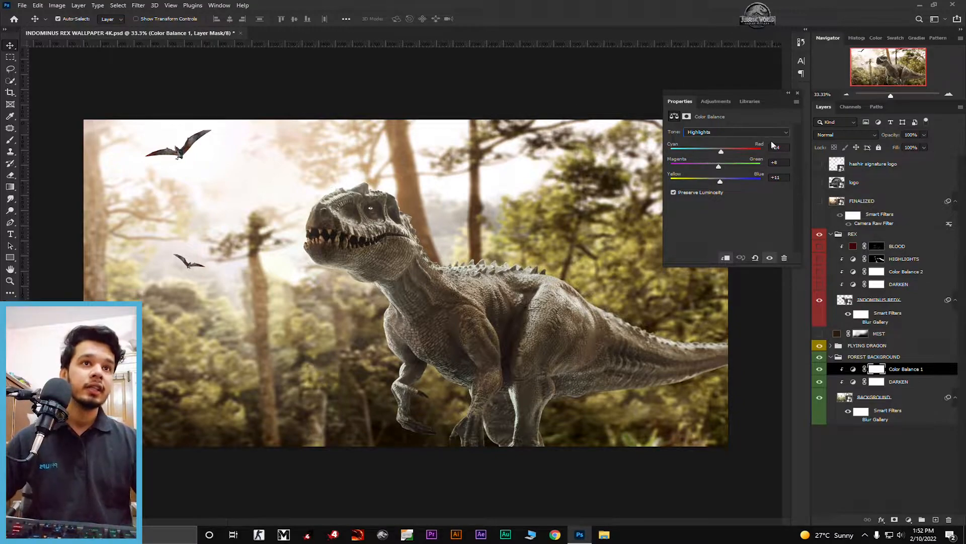
click(797, 93)
click(819, 369)
click(820, 369)
click(820, 370)
click(820, 371)
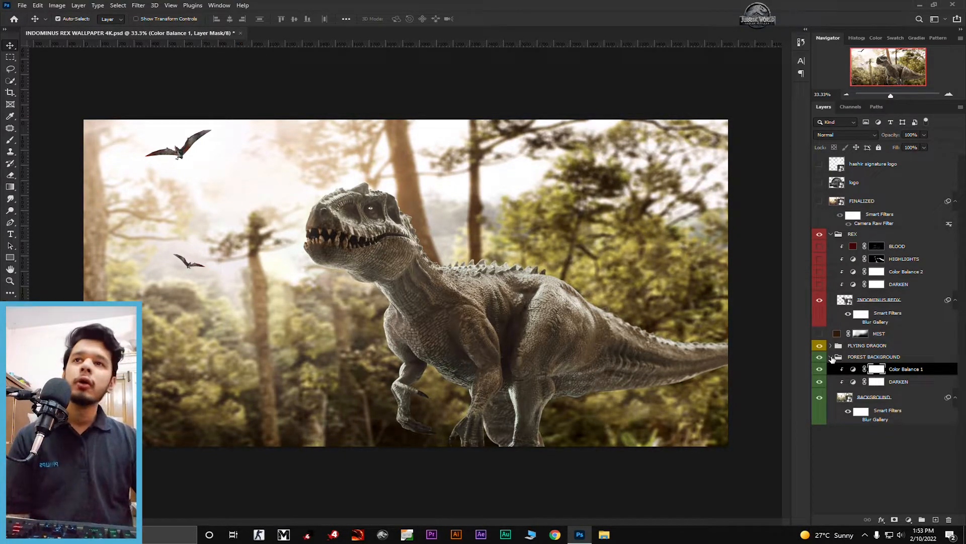
Apply a 20 px Field Blur to the BACKGROUND layer's Blur Gallery smart filter and collapse the FOREST BACKGROUND group.
double_click(859, 420)
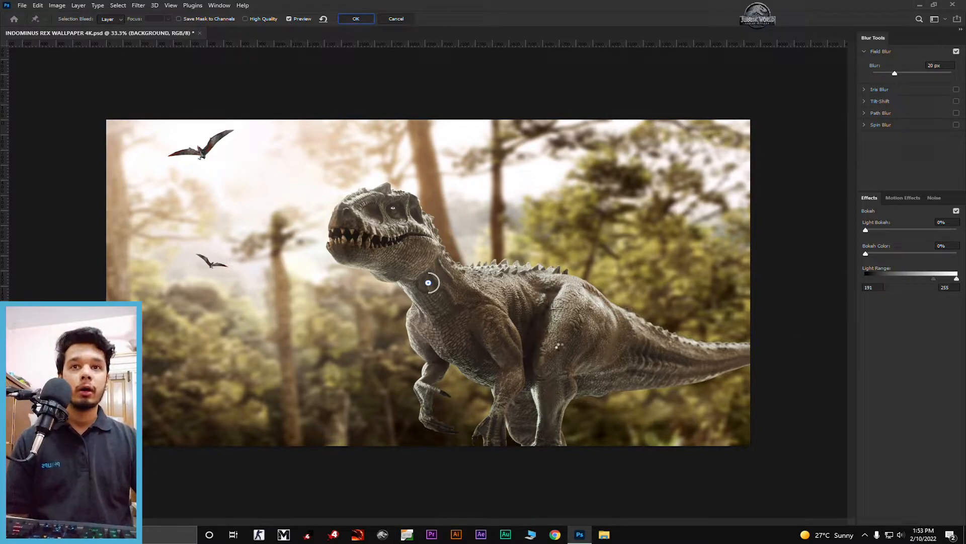
key(Return)
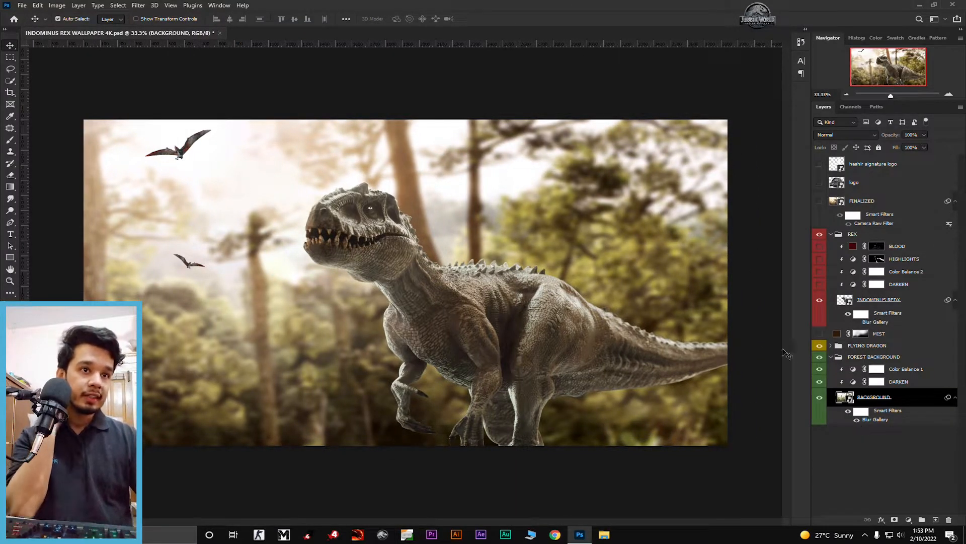
click(831, 357)
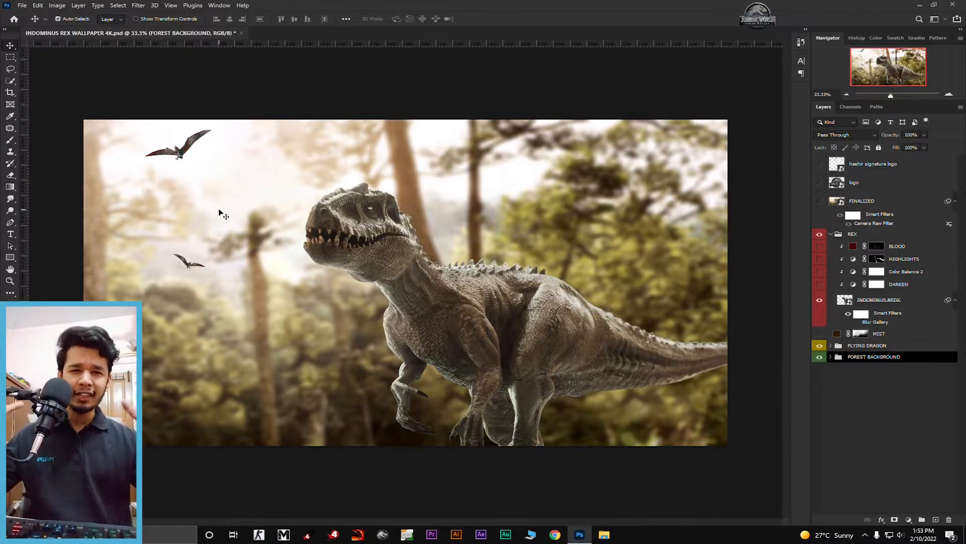
Show the MIST layer, compare the image without and with it, and keep its solid color at 331a0c.
click(820, 334)
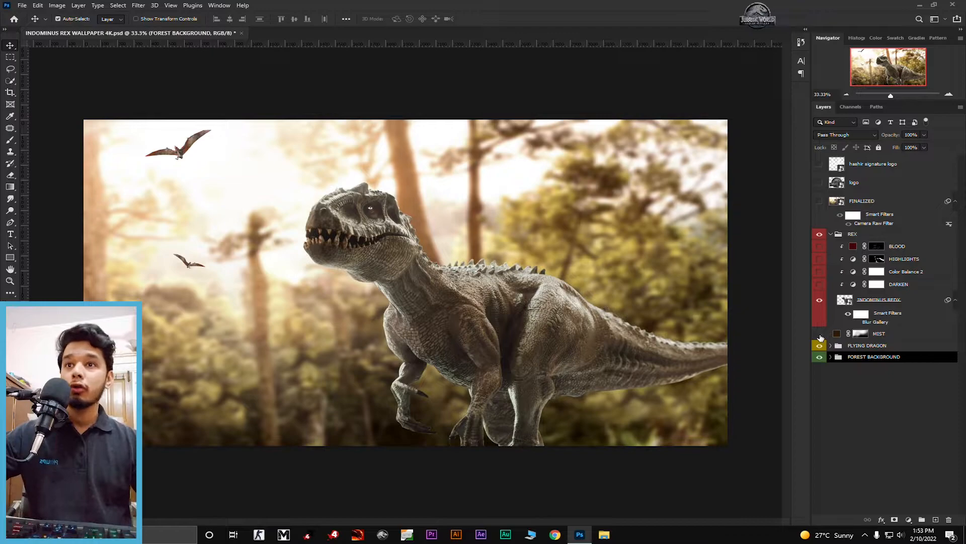
click(820, 333)
click(820, 334)
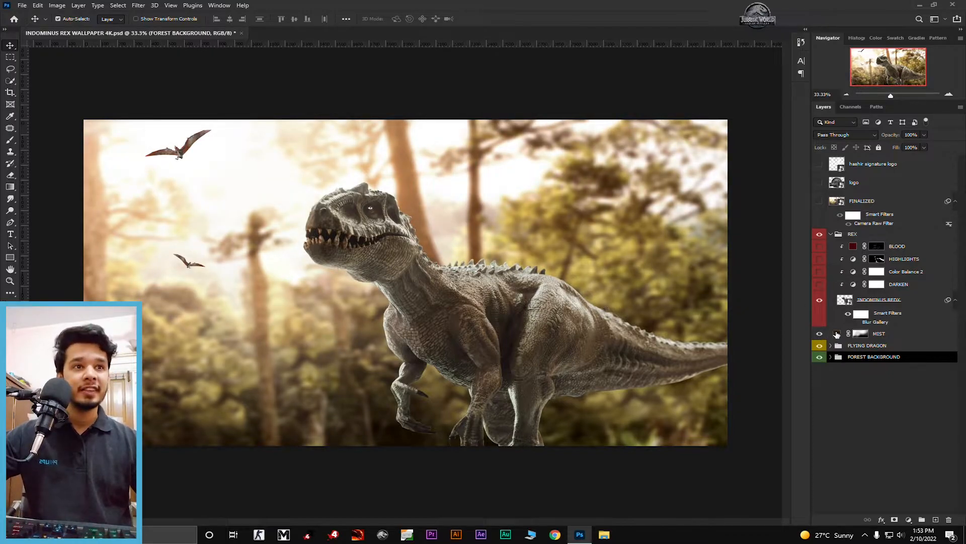
double_click(836, 334)
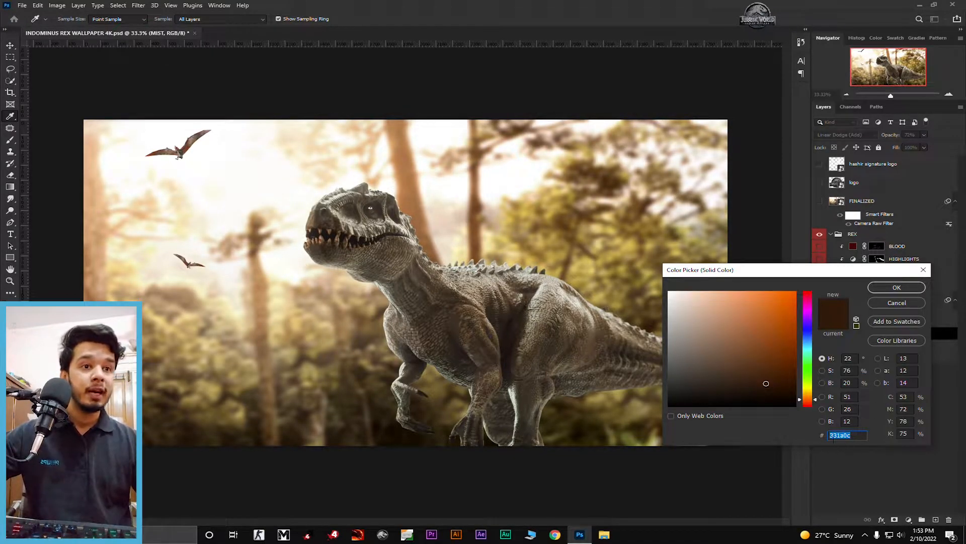
click(897, 287)
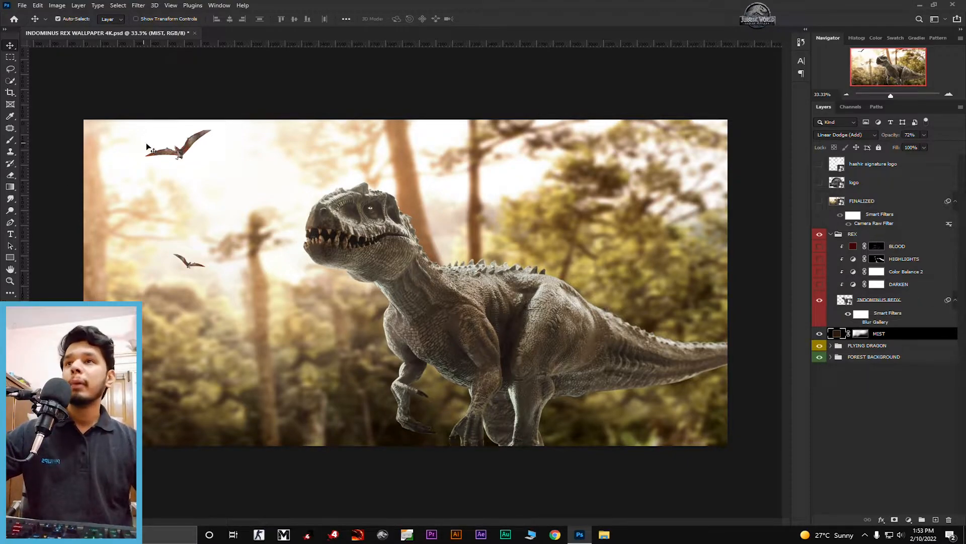
In the FLYING DRAGON group, select layer 1 at its Blur Gallery filter and show the Levels 2 adjustment clipped to it.
click(831, 235)
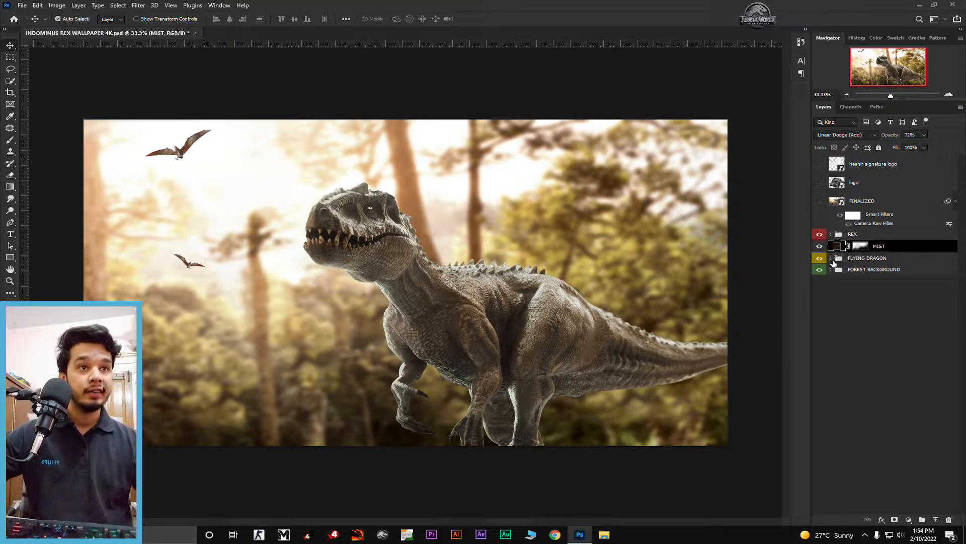
click(831, 258)
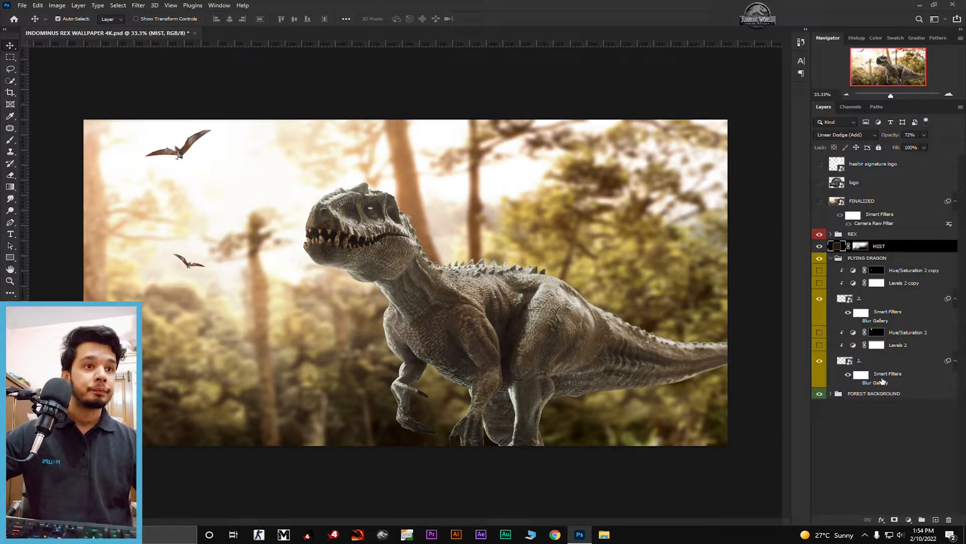
click(820, 361)
click(819, 362)
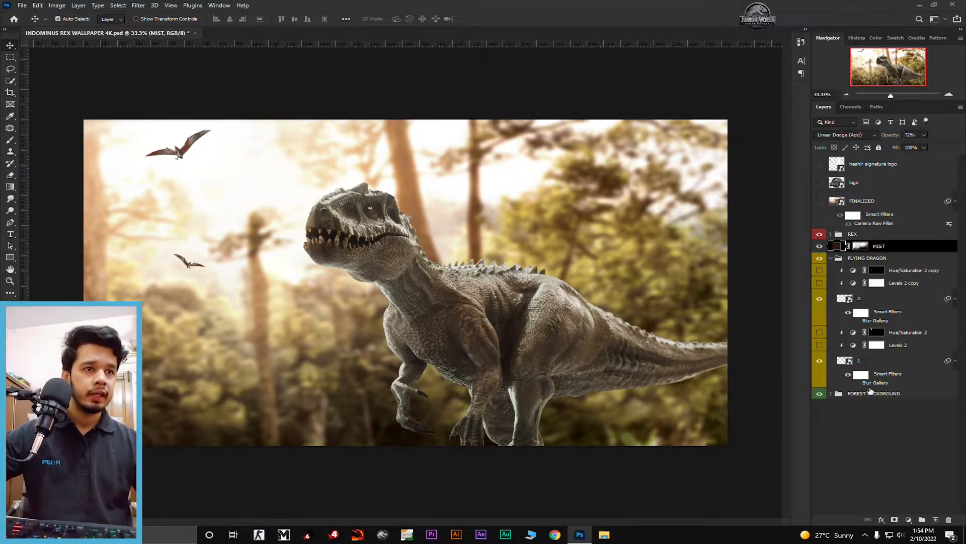
click(861, 384)
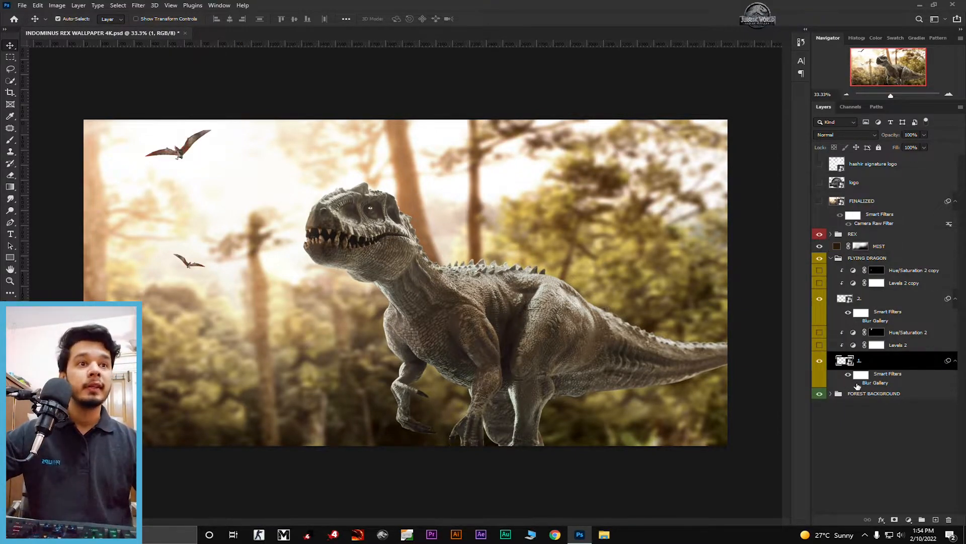
click(819, 345)
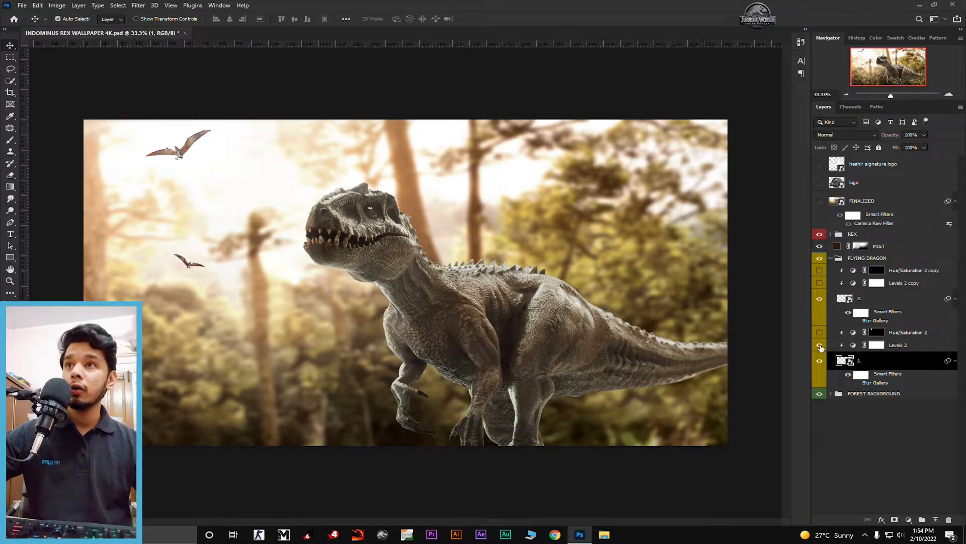
Review the Levels 2 settings, show the Hue/Saturation 2 adjustment clipped to flying dragon layer 1, and review its Colorize values.
double_click(852, 345)
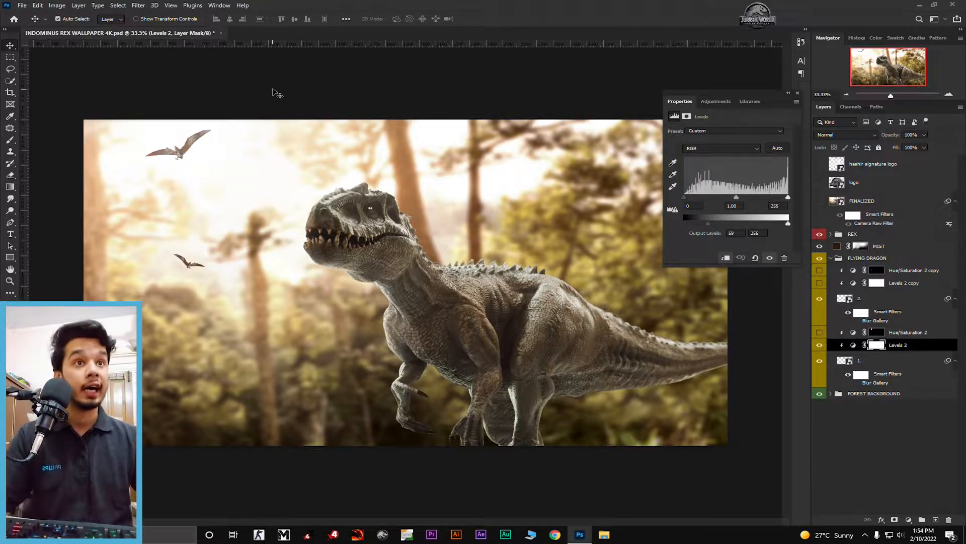
click(797, 93)
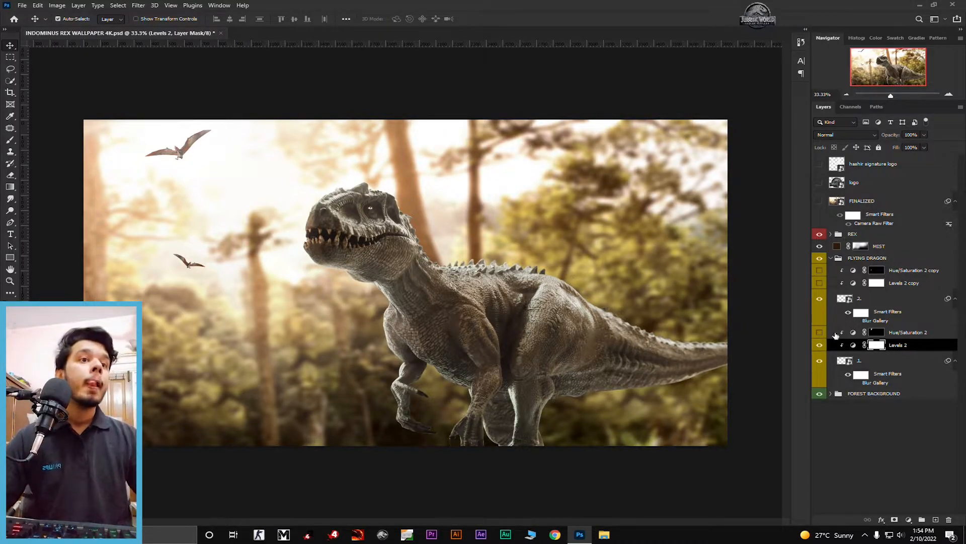
click(819, 333)
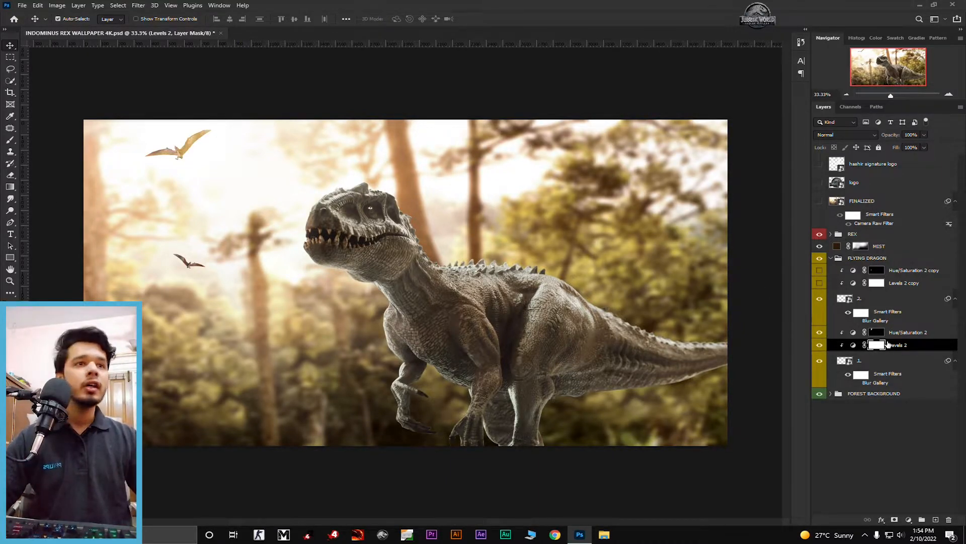
double_click(854, 333)
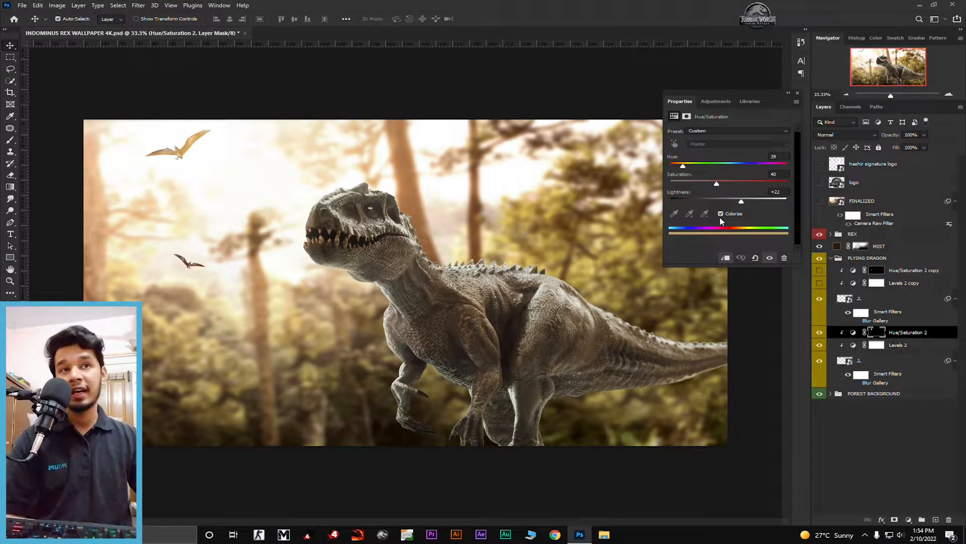
click(798, 95)
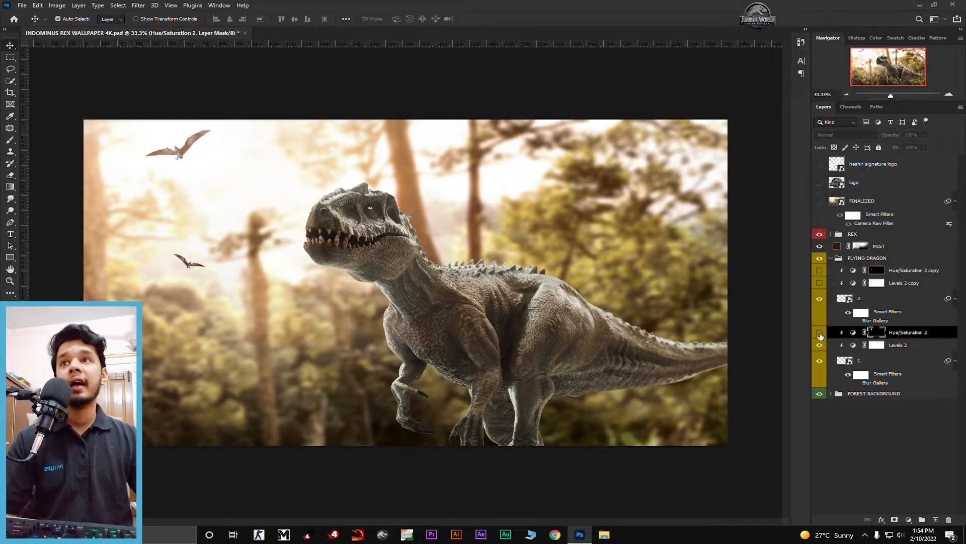
Compare the upper flying dragon close up with Hue/Saturation 2's layer mask disabled and enabled.
key(ctrl+plus)
key(ctrl+plus)
key(ctrl+plus)
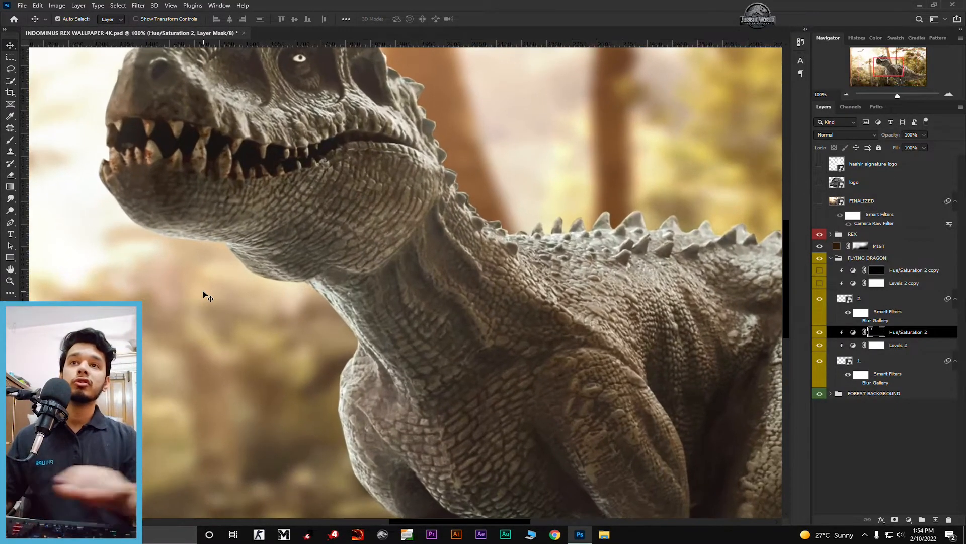
drag(145, 208, 367, 359)
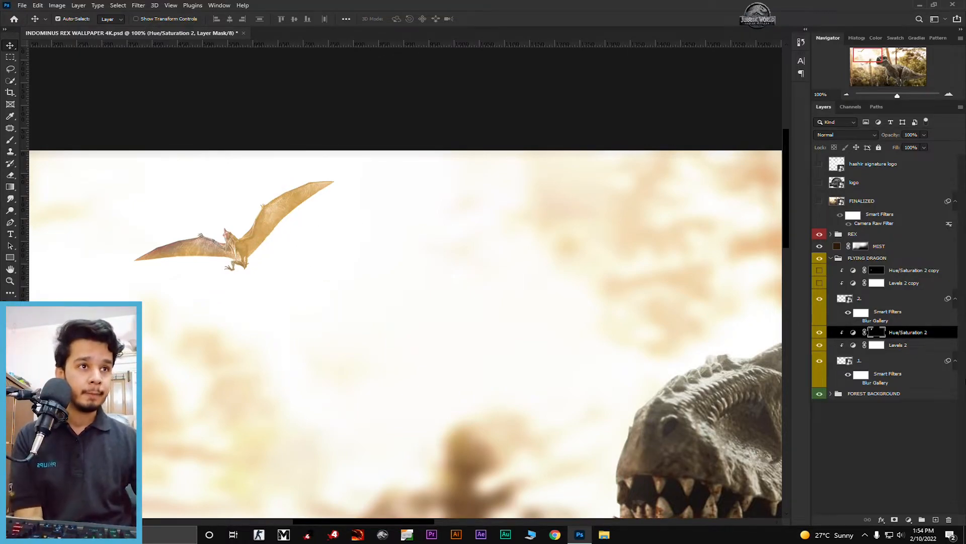
right_click(875, 333)
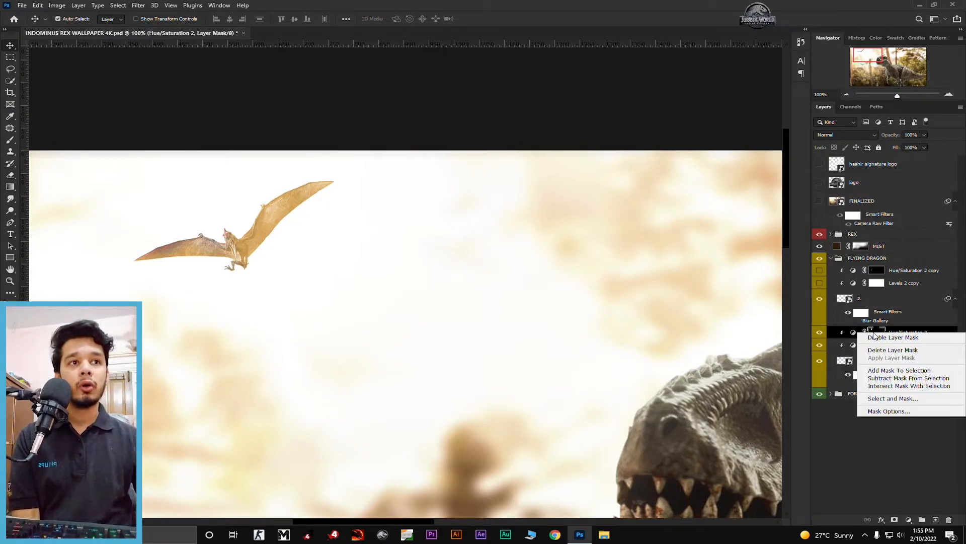
click(879, 337)
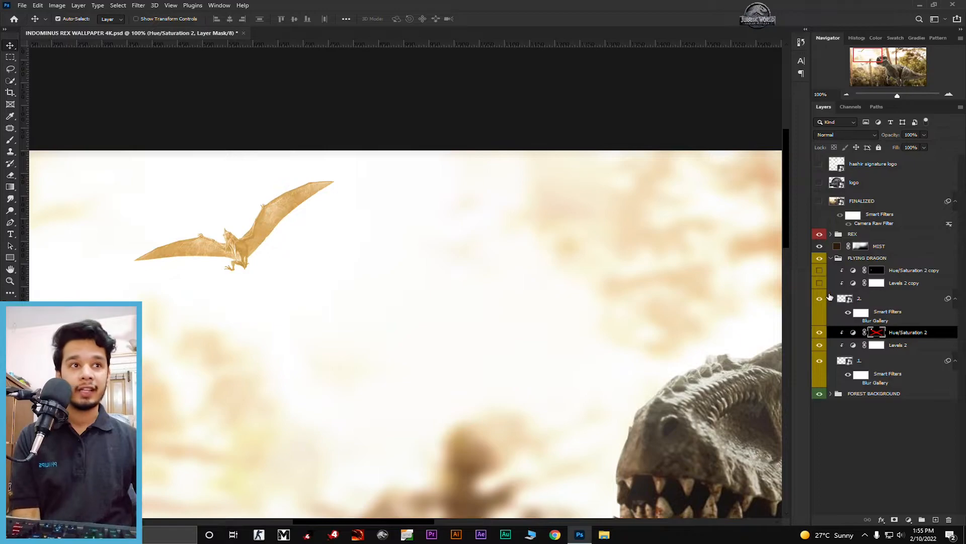
right_click(874, 333)
click(878, 338)
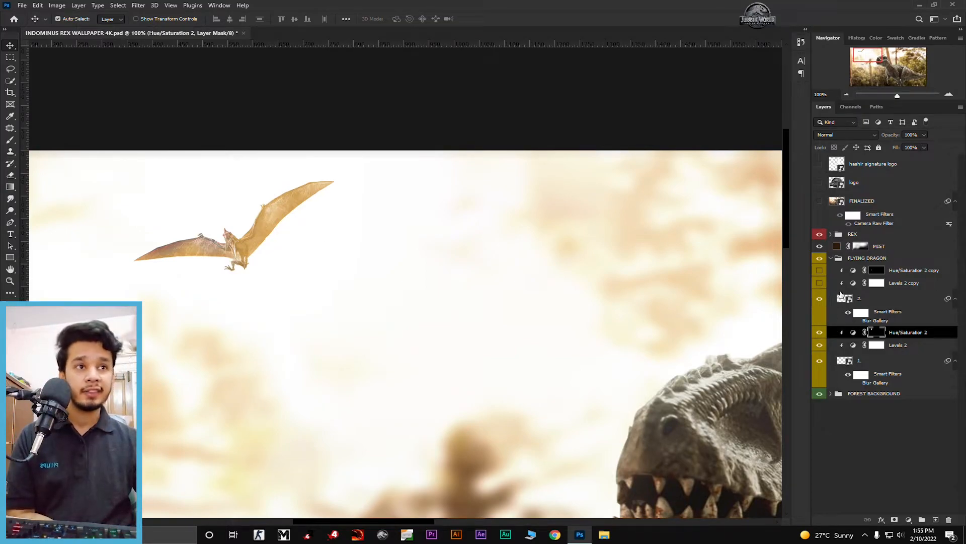
Show the Levels 2 copy and Hue/Saturation 2 copy adjustments clipped to flying dragon layer 2.
click(819, 283)
click(819, 271)
key(ctrl+minus)
key(ctrl+minus)
key(ctrl+minus)
key(ctrl+minus)
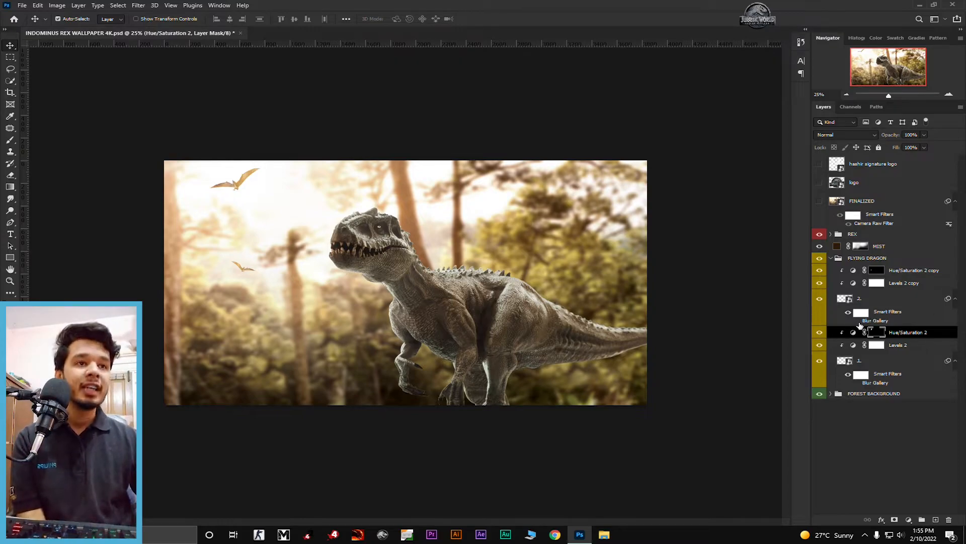
Turn on flying dragon layer 2's Blur Gallery smart filter with a 10 px Field Blur.
key(ctrl+2)
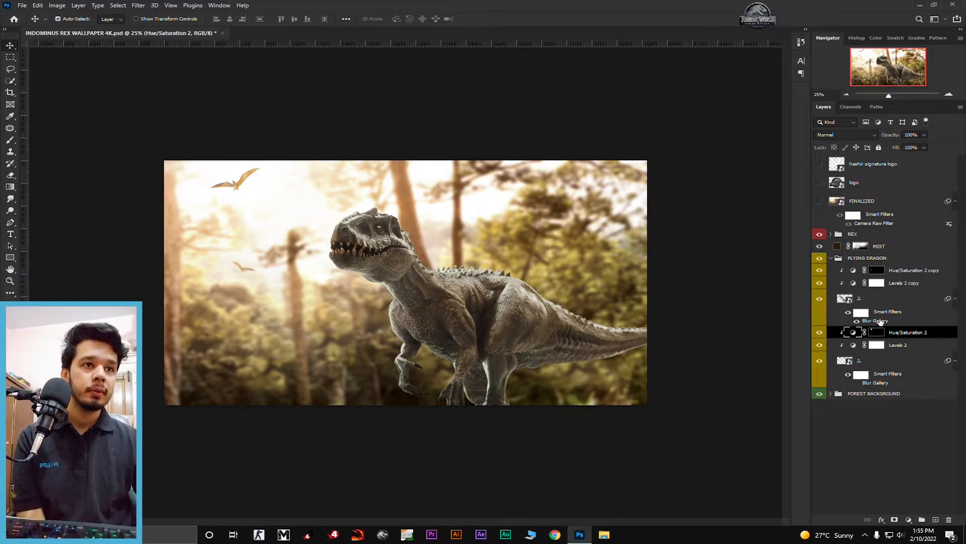
double_click(878, 320)
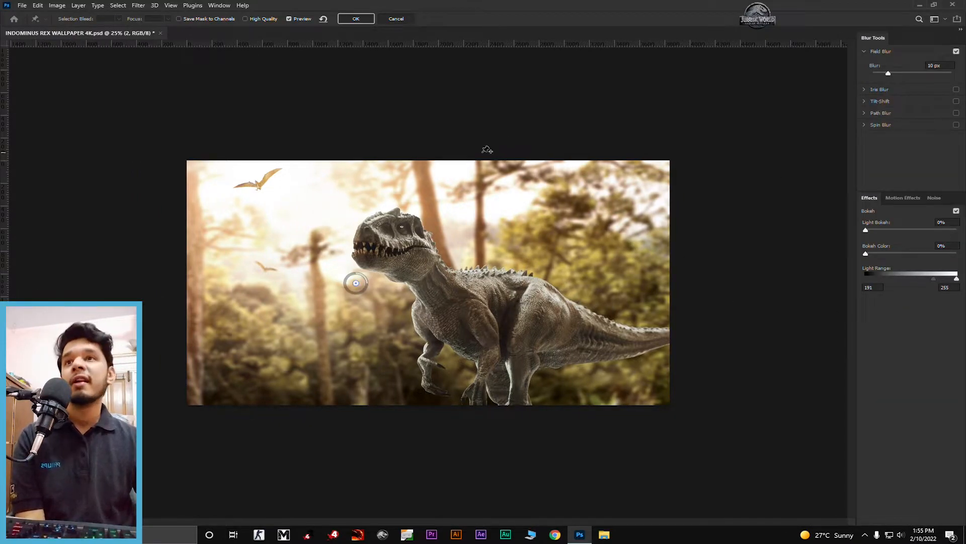
click(368, 20)
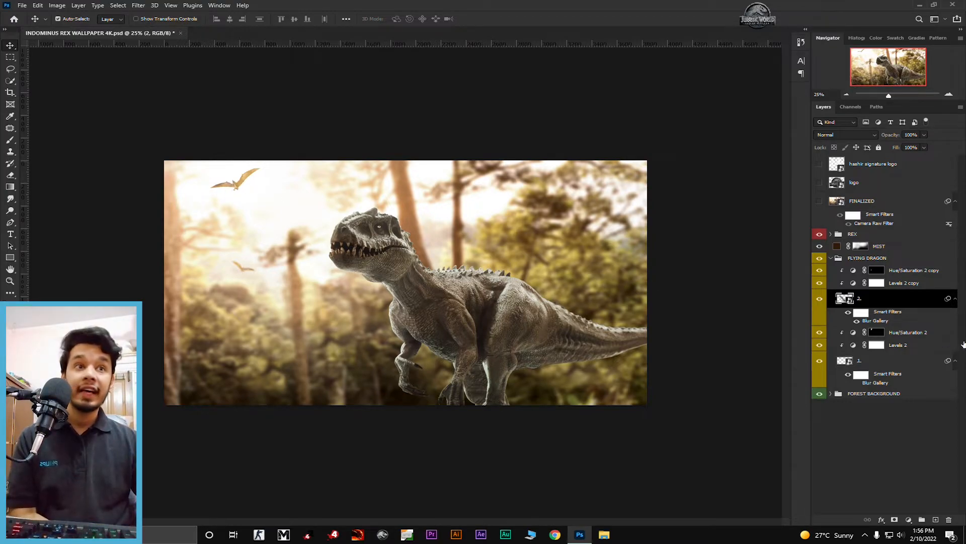
Turn on flying dragon layer 1's Blur Gallery smart filter with a 15 px Field Blur.
click(865, 384)
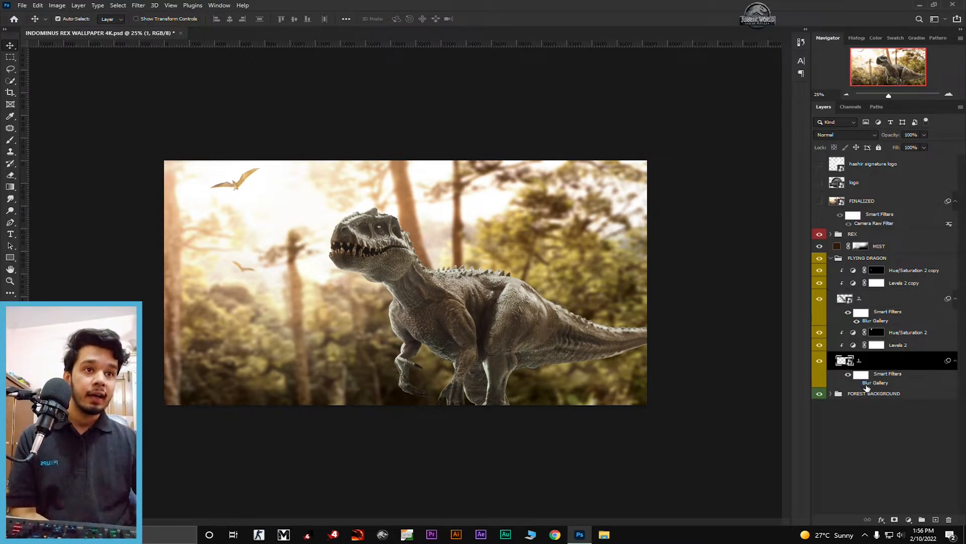
click(857, 384)
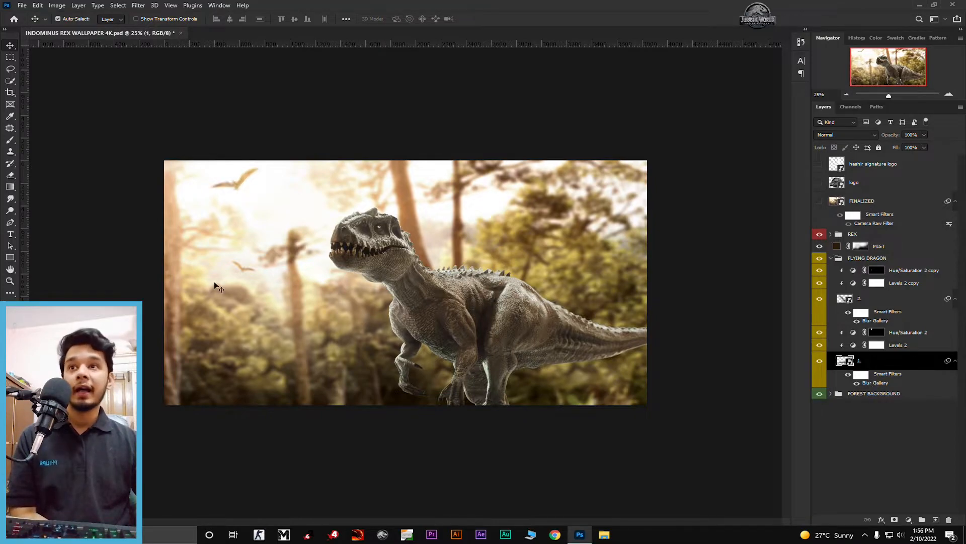
double_click(887, 383)
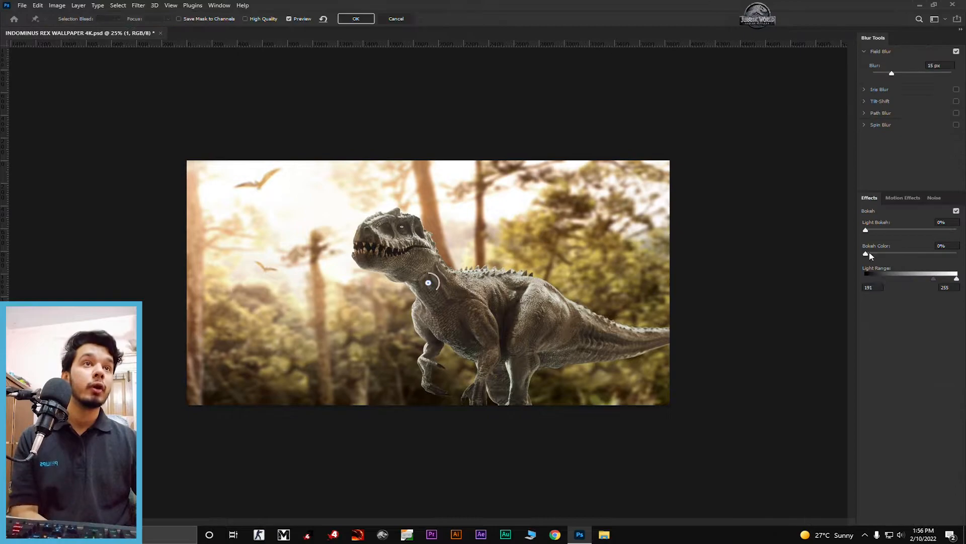
click(357, 20)
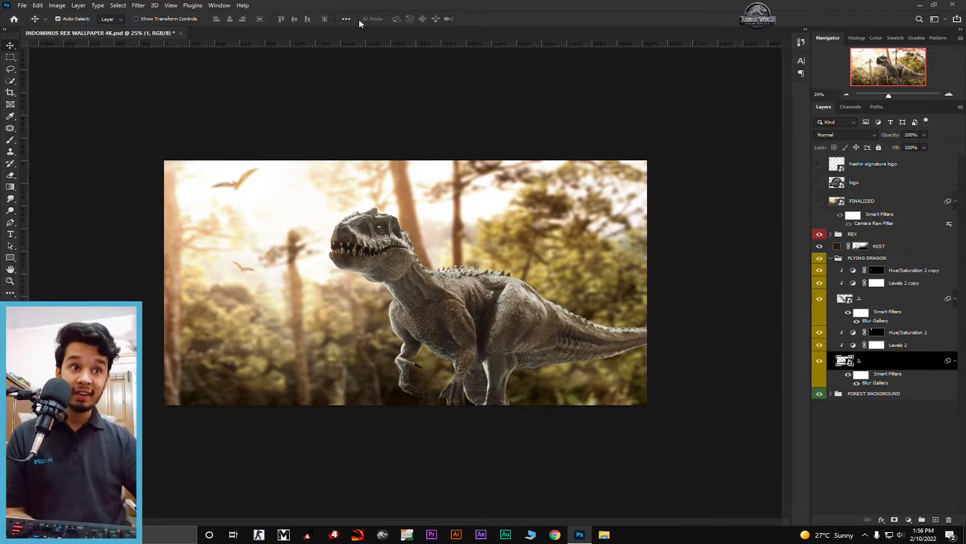
Collapse the smart filters of flying dragon layers 1 and 2 and the FLYING DRAGON group, leaving FOREST BACKGROUND collapsed.
click(956, 360)
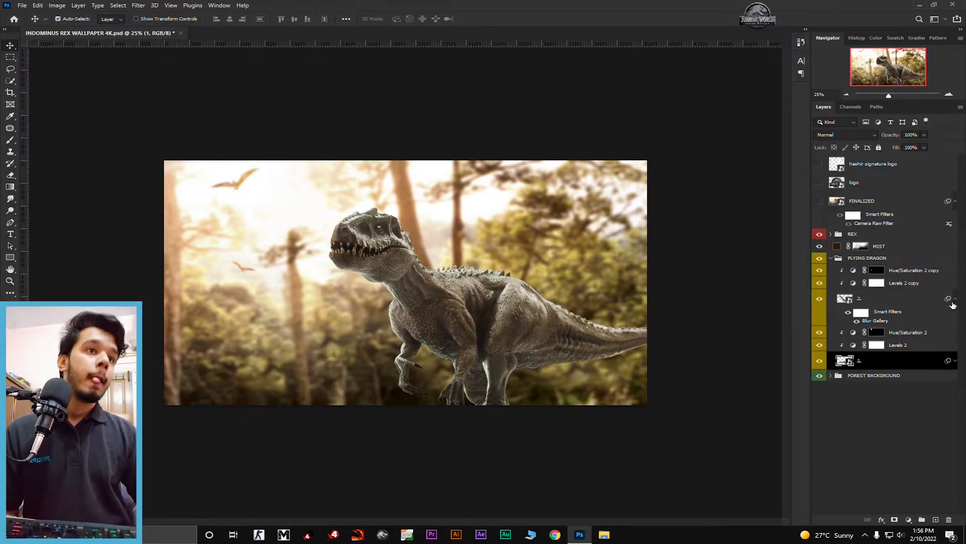
click(955, 299)
click(830, 257)
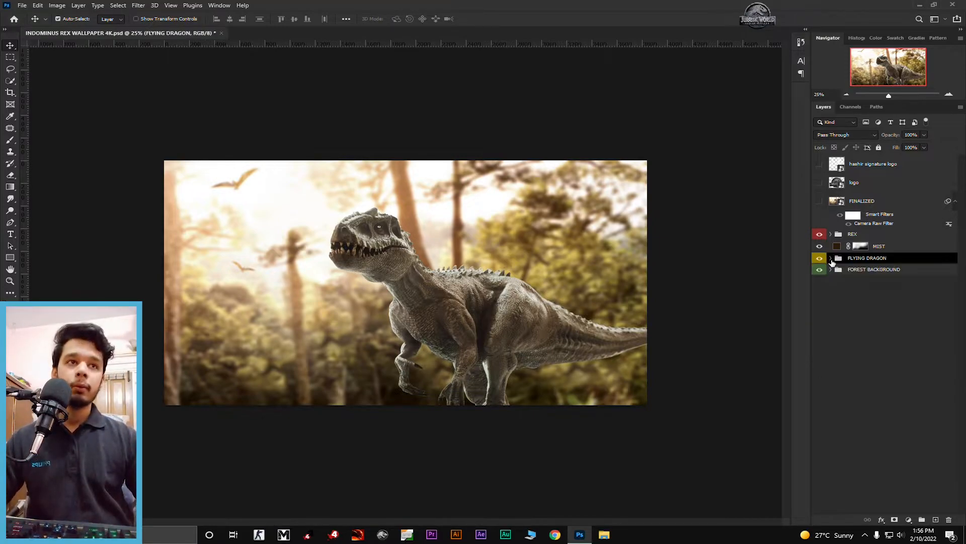
click(831, 270)
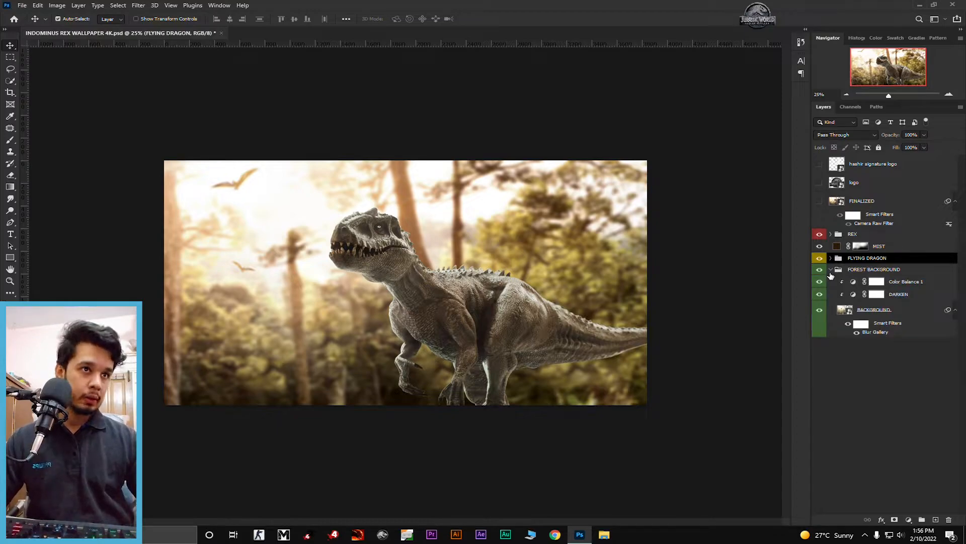
click(831, 270)
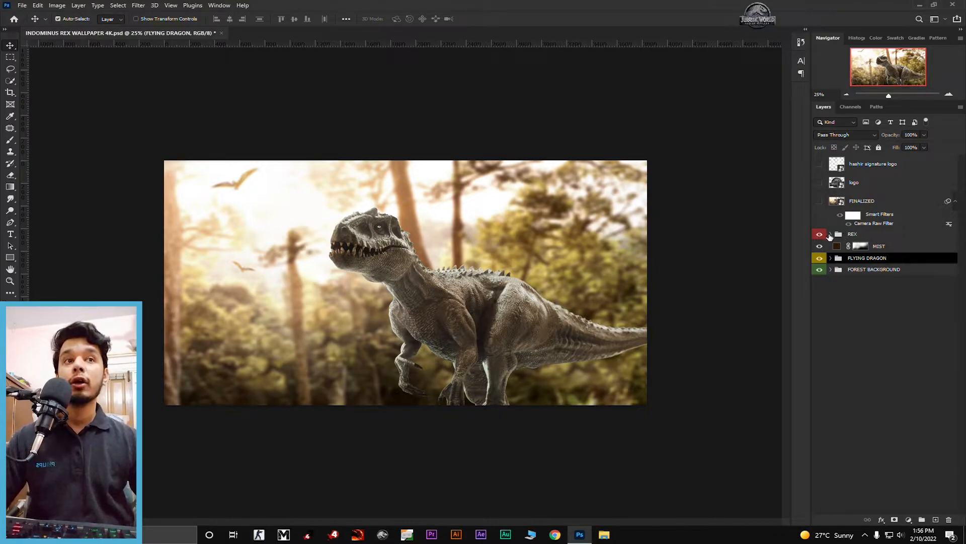
Expand the REX group, show its DARKEN adjustment, review its Levels values, and compare the dinosaur without and with it.
click(831, 234)
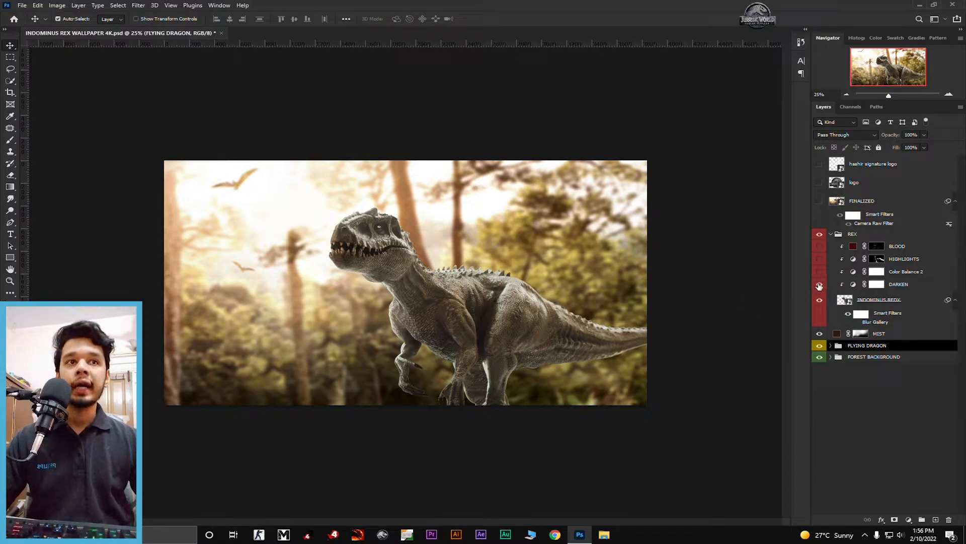
click(819, 285)
double_click(853, 285)
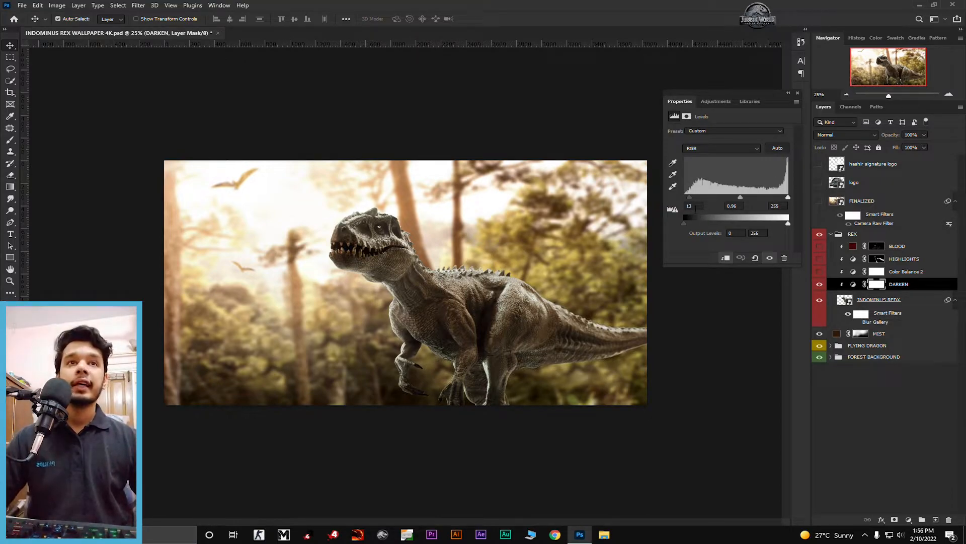
click(799, 93)
click(819, 285)
click(818, 284)
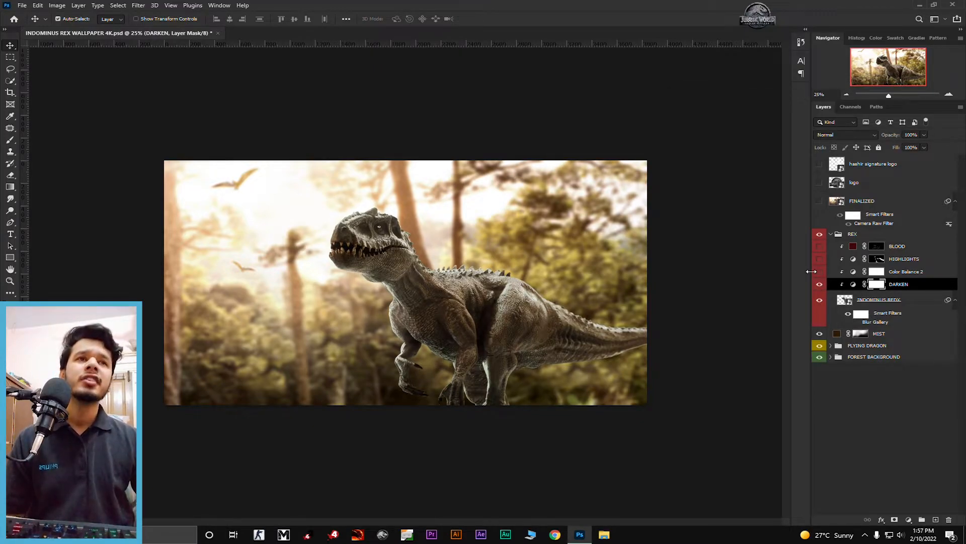
Show the Color Balance 2 adjustment in the REX group and compare the dinosaur without and with it.
click(819, 272)
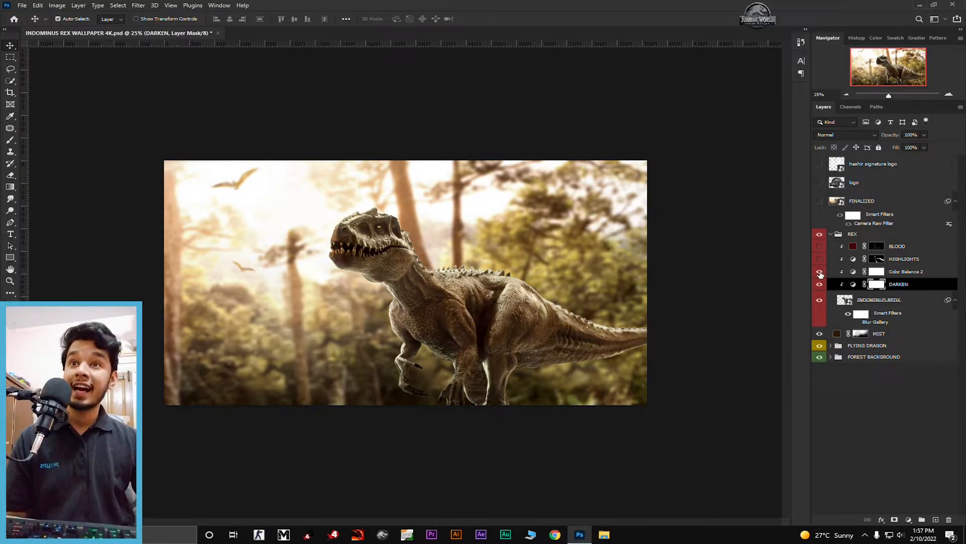
click(819, 271)
click(819, 272)
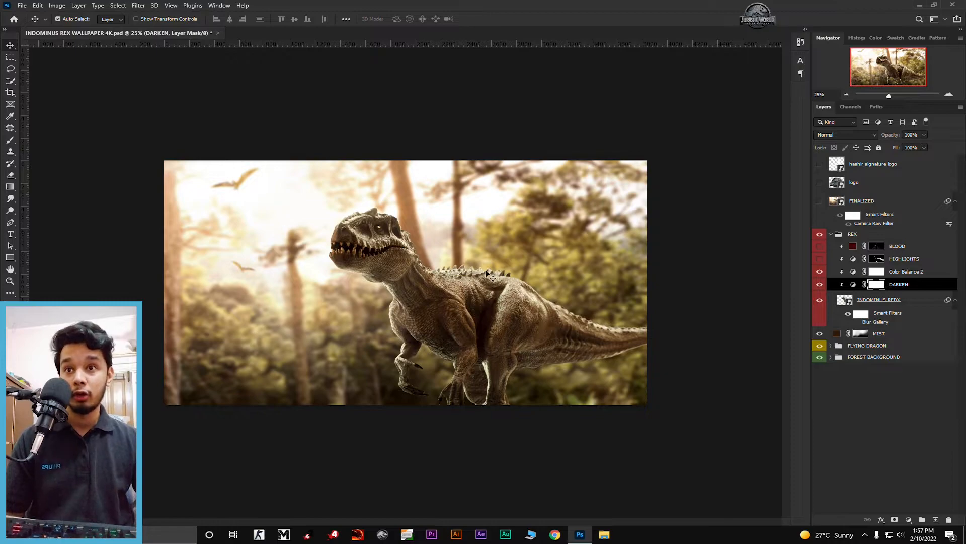
Review Color Balance 2's values for Shadows, Midtones and Highlights.
double_click(852, 272)
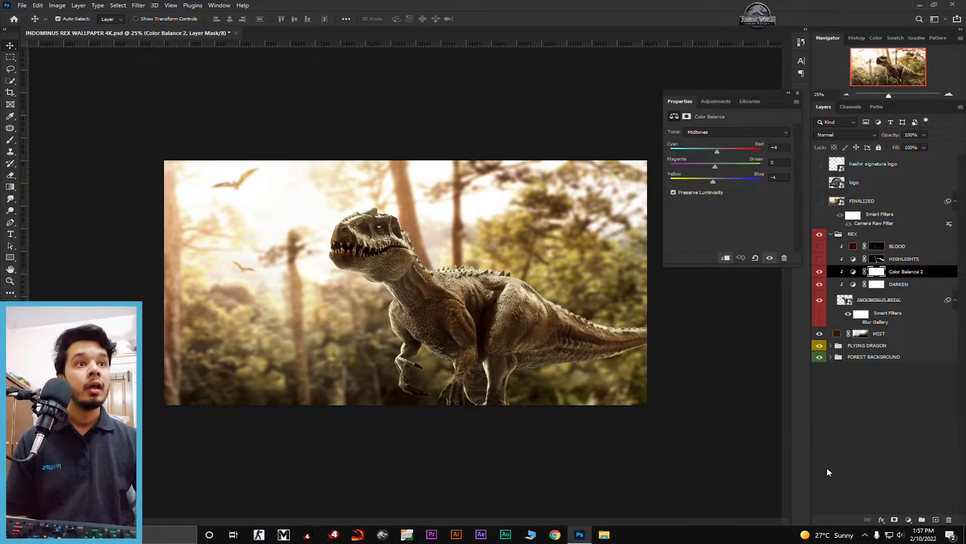
click(757, 132)
click(757, 135)
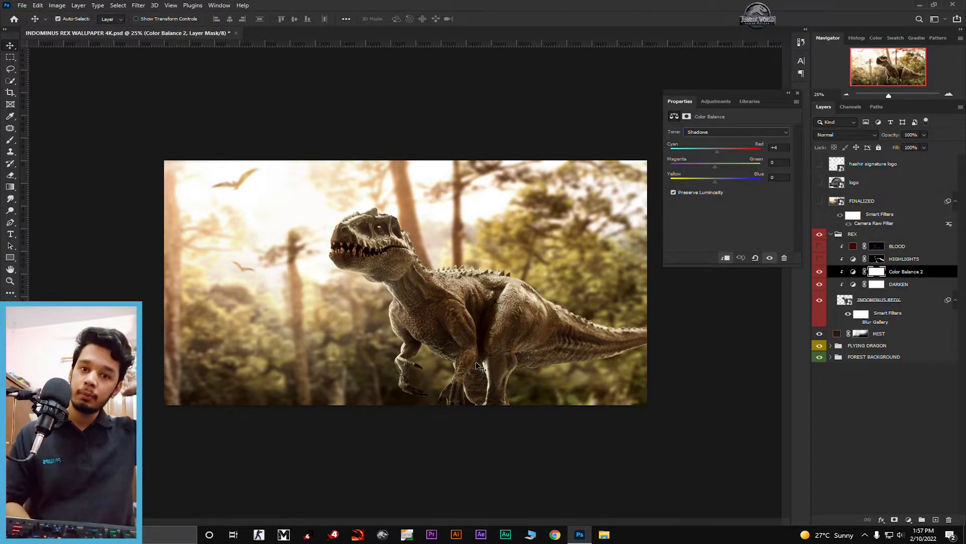
click(737, 132)
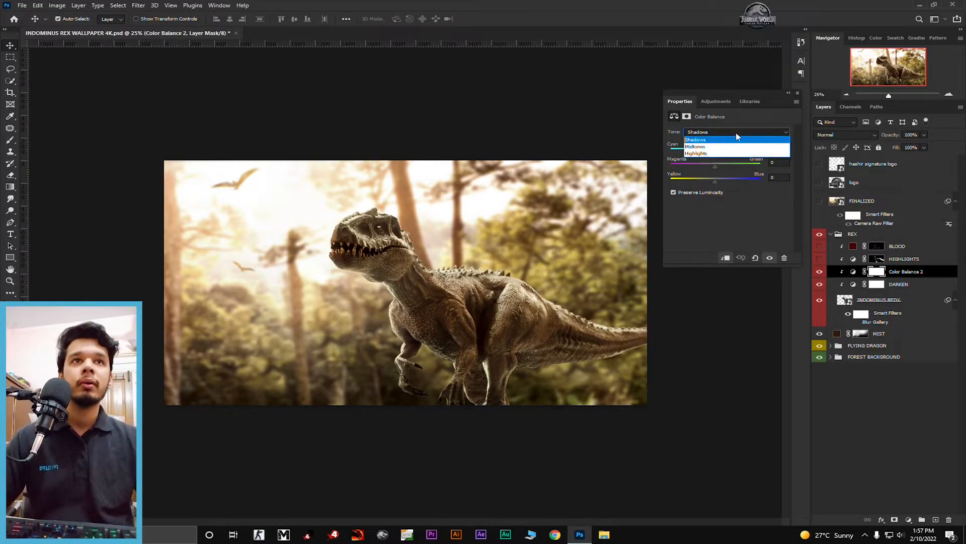
click(723, 146)
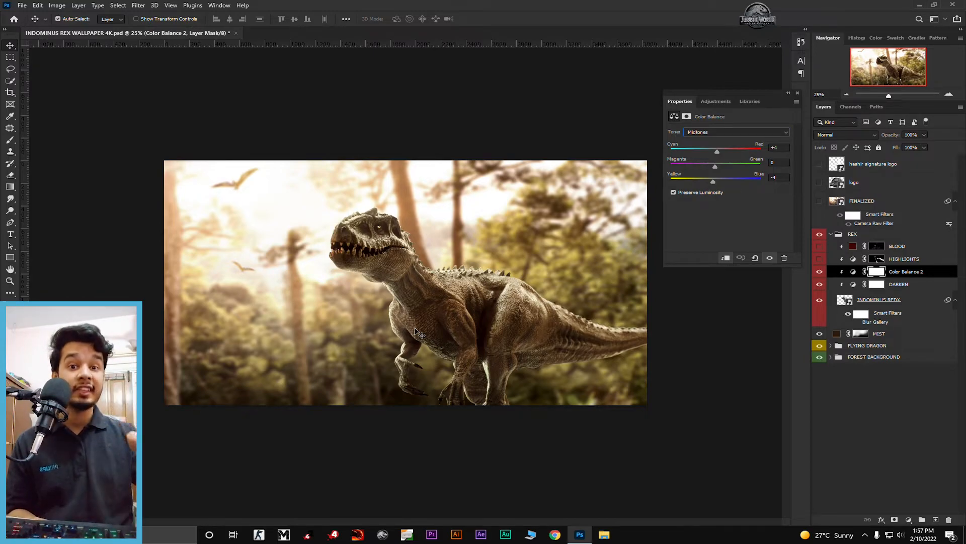
click(722, 132)
click(723, 152)
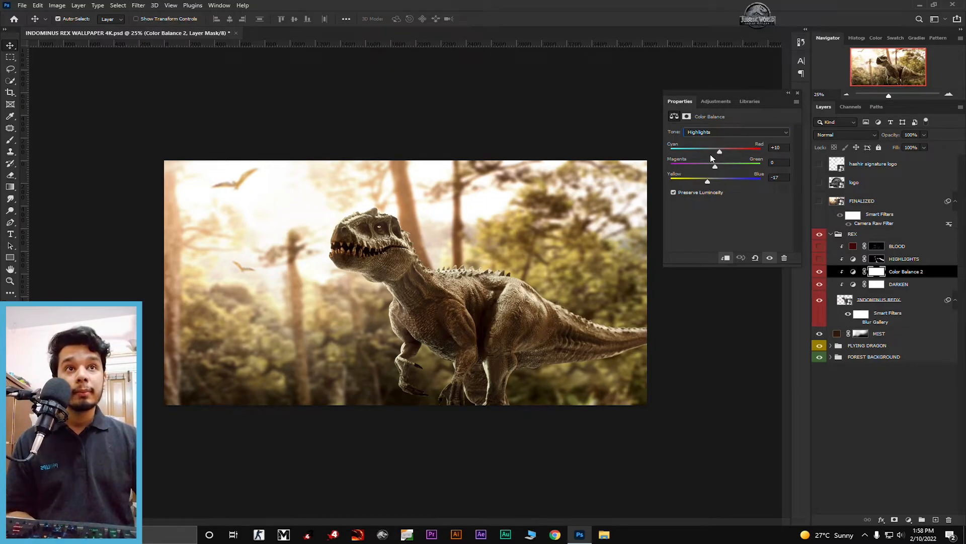
Test Color Balance 2's Highlights at +100 red and -100 yellow, return them to +10 and -18, and close its settings.
drag(721, 153, 807, 159)
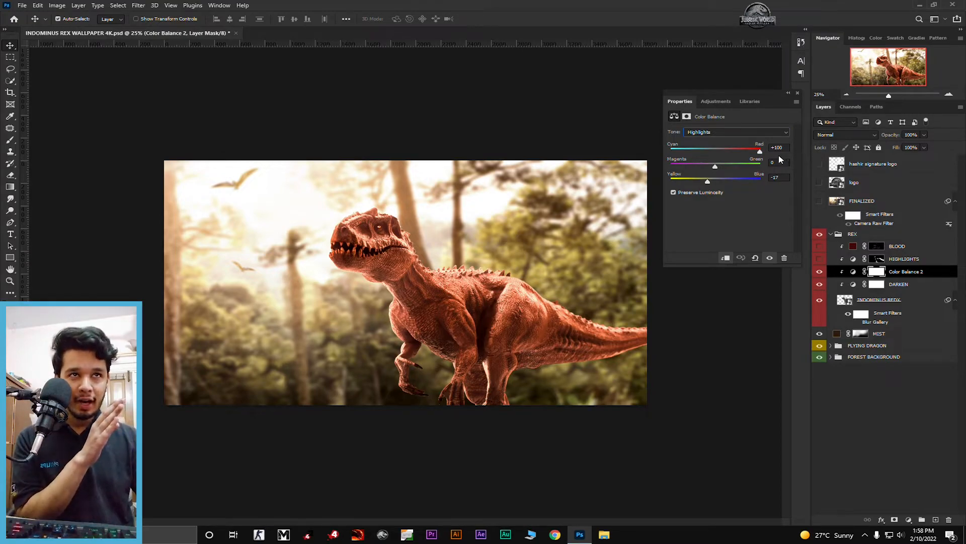
drag(761, 159, 720, 156)
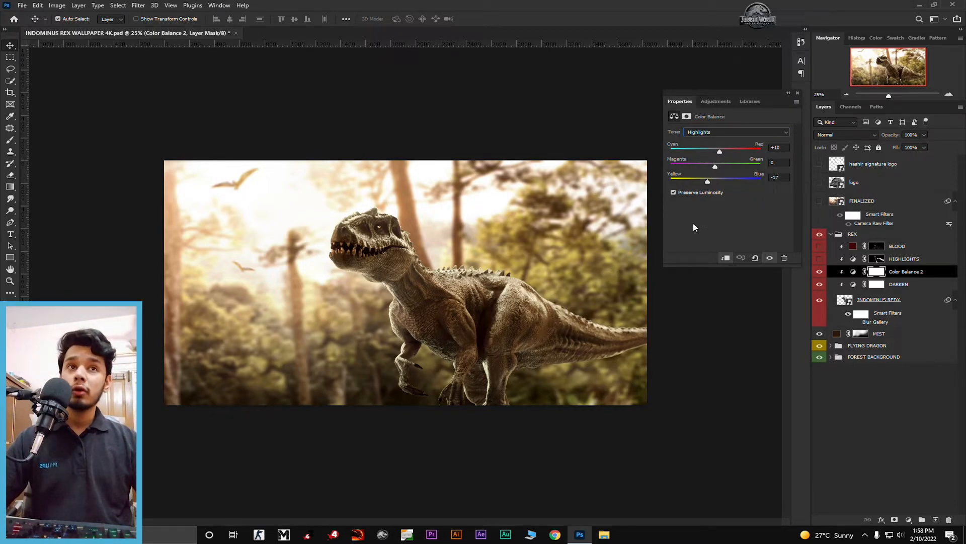
drag(708, 182, 666, 181)
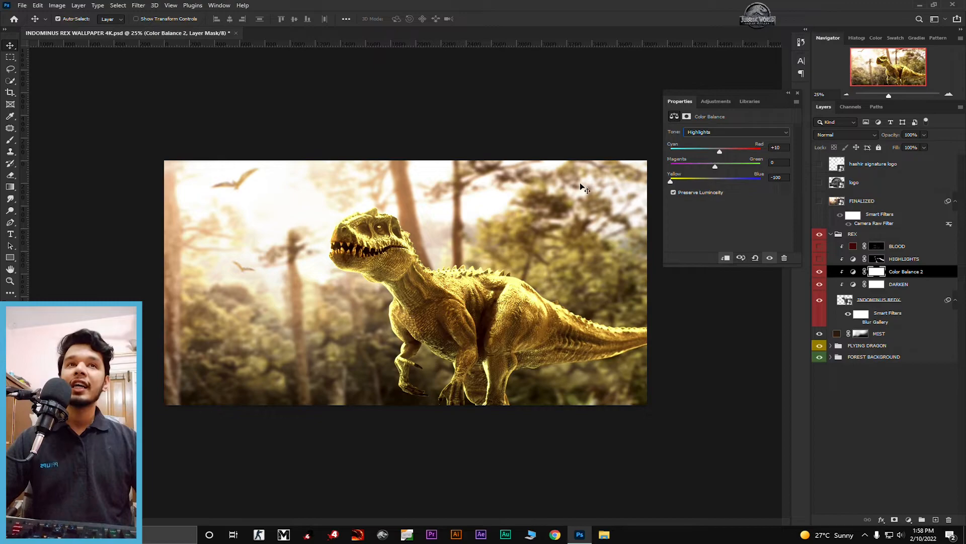
drag(671, 184, 707, 185)
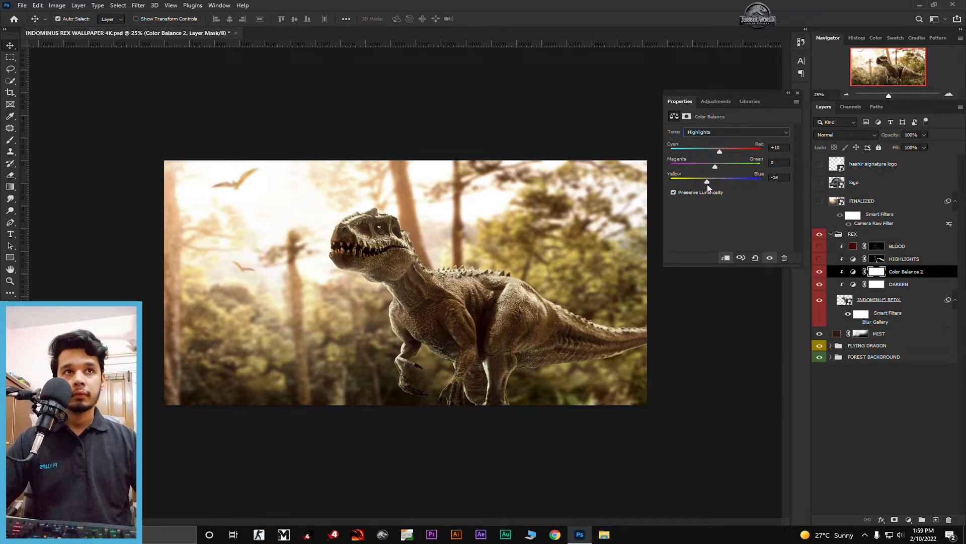
click(798, 93)
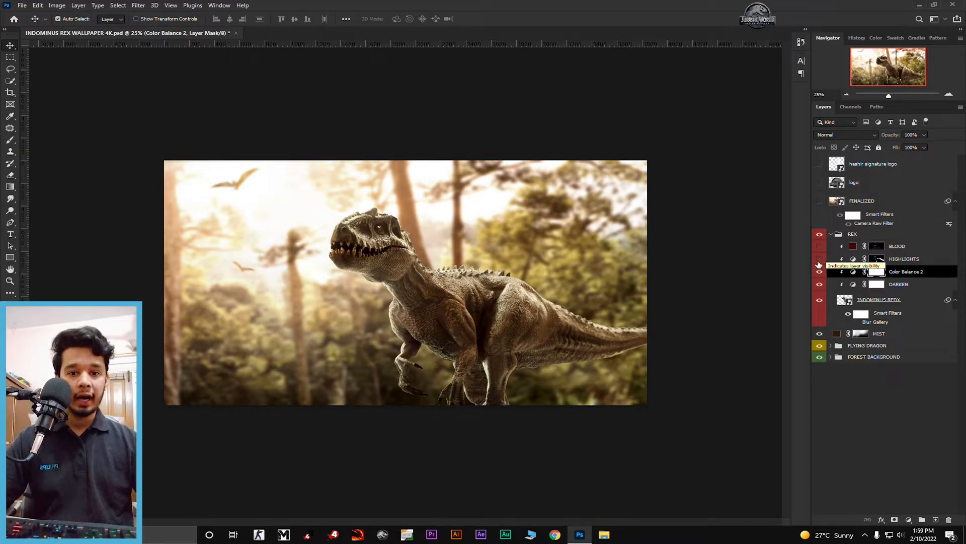
Show the HIGHLIGHTS adjustment in the REX group and compare the dinosaur without and with it.
click(913, 261)
click(818, 260)
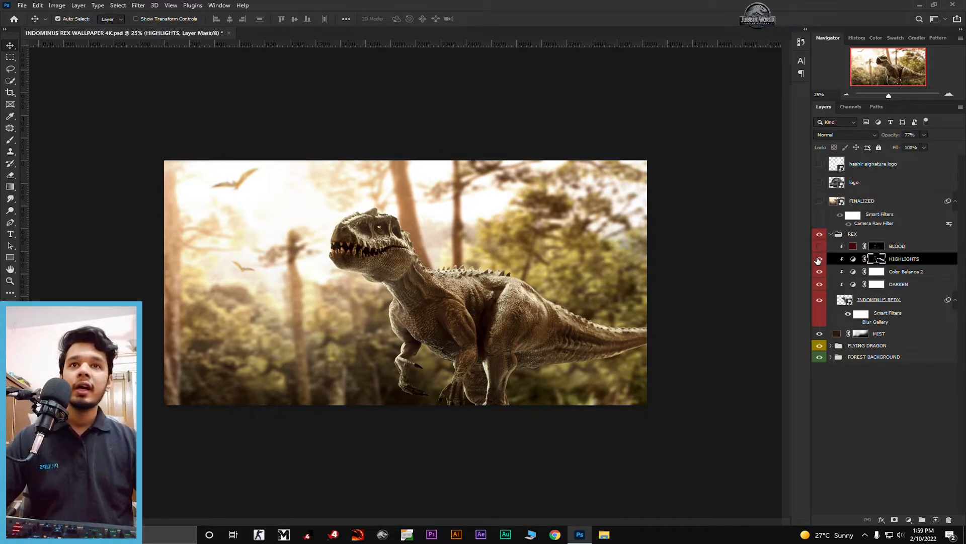
click(819, 260)
click(818, 259)
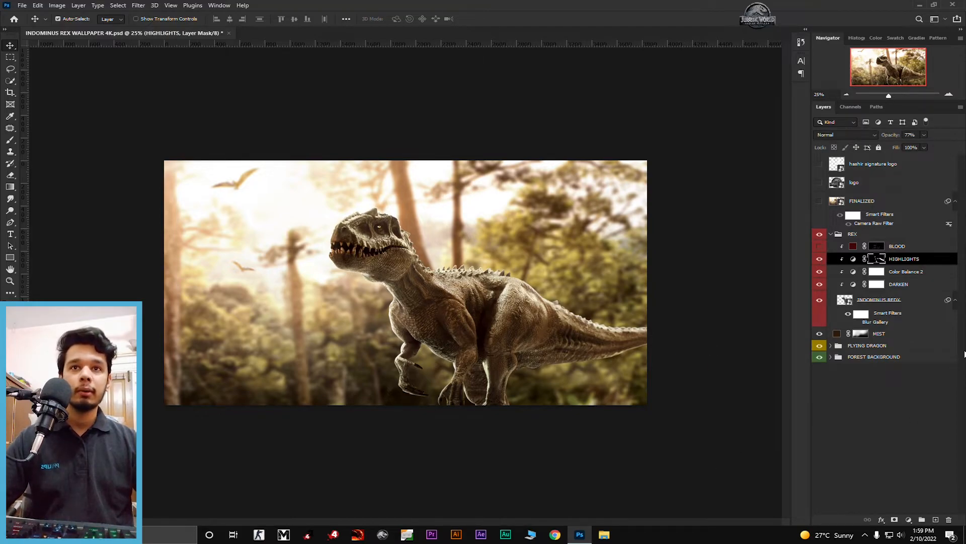
Show the BLOOD layer in the REX group and compare the dinosaur's mouth without and with it at 100% zoom.
click(820, 246)
click(820, 246)
click(820, 247)
click(820, 246)
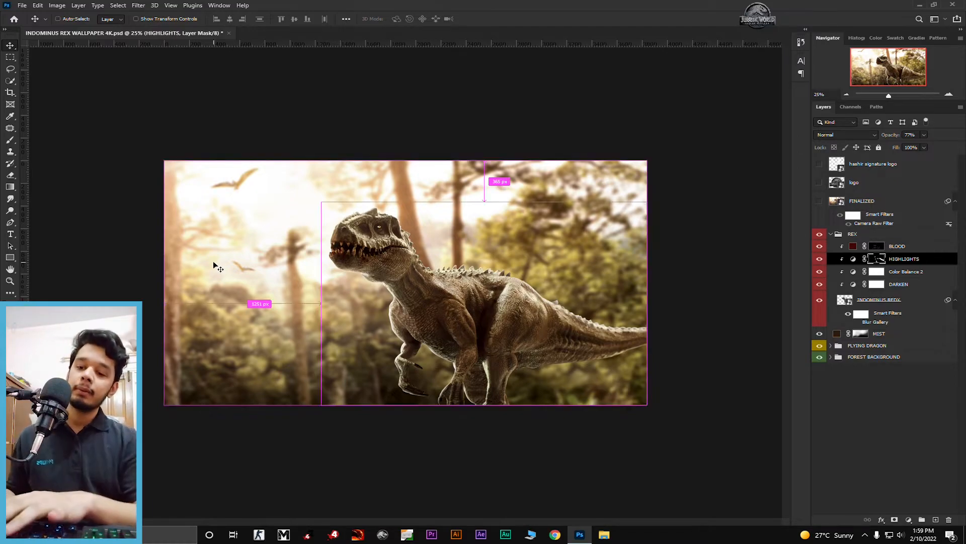
key(ctrl+1)
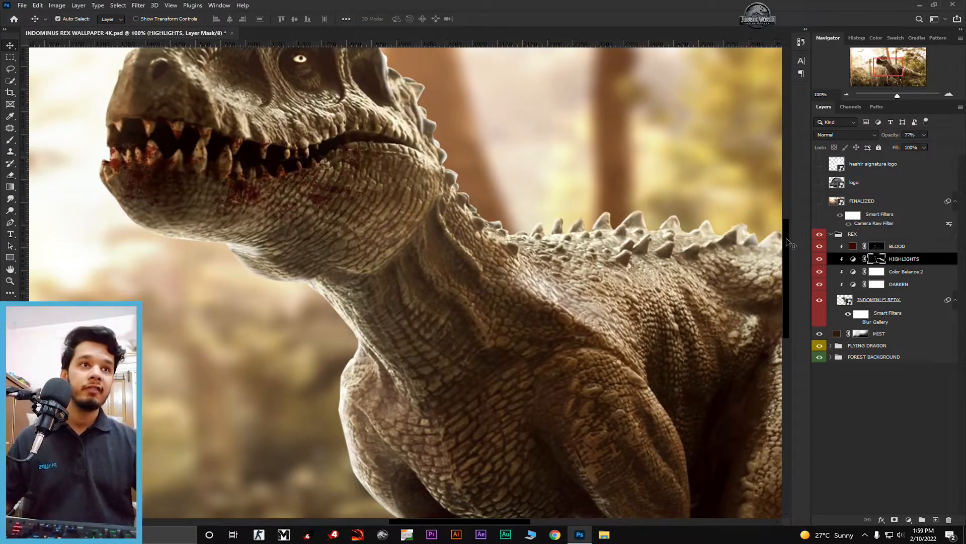
click(820, 247)
click(819, 247)
drag(617, 139, 623, 222)
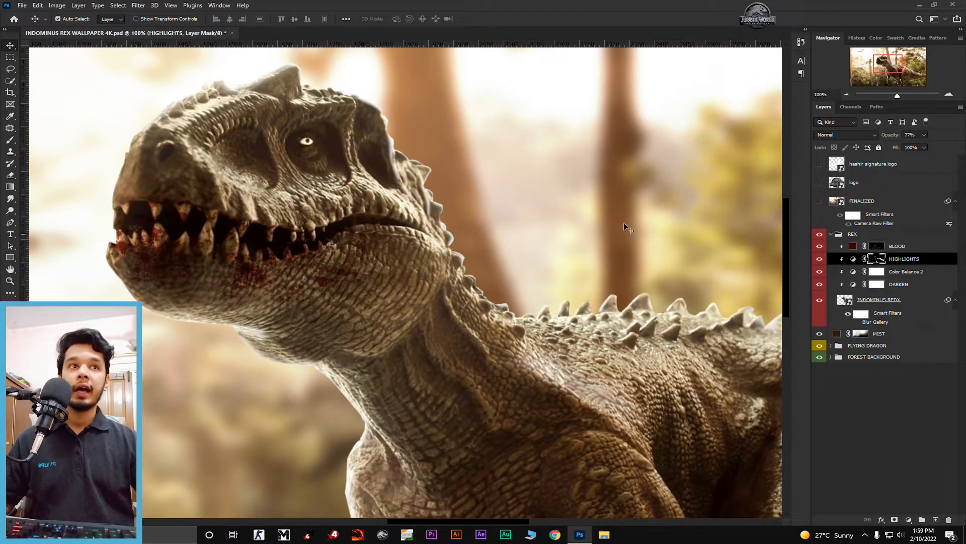
Review the fill colour of the BLOOD layer in the Color Picker and keep it.
click(901, 246)
double_click(853, 246)
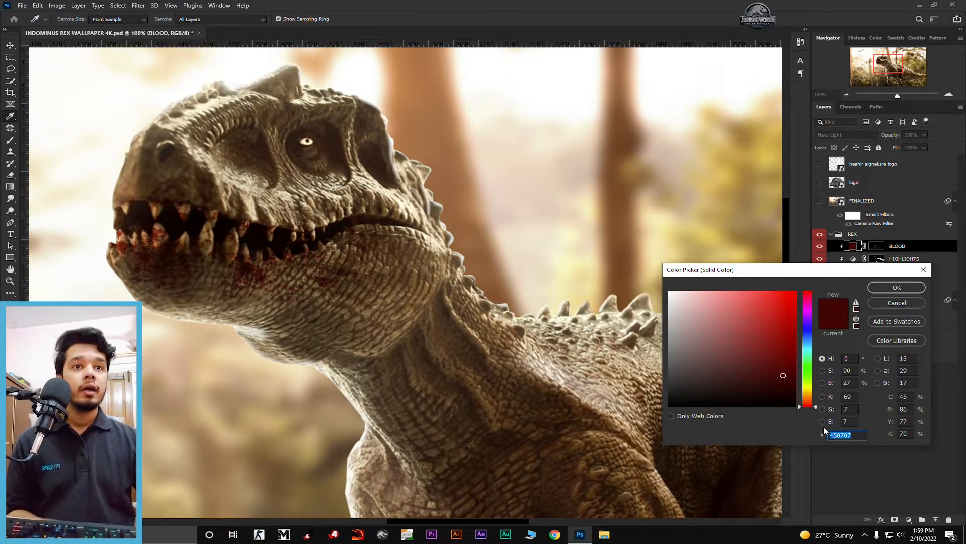
click(896, 288)
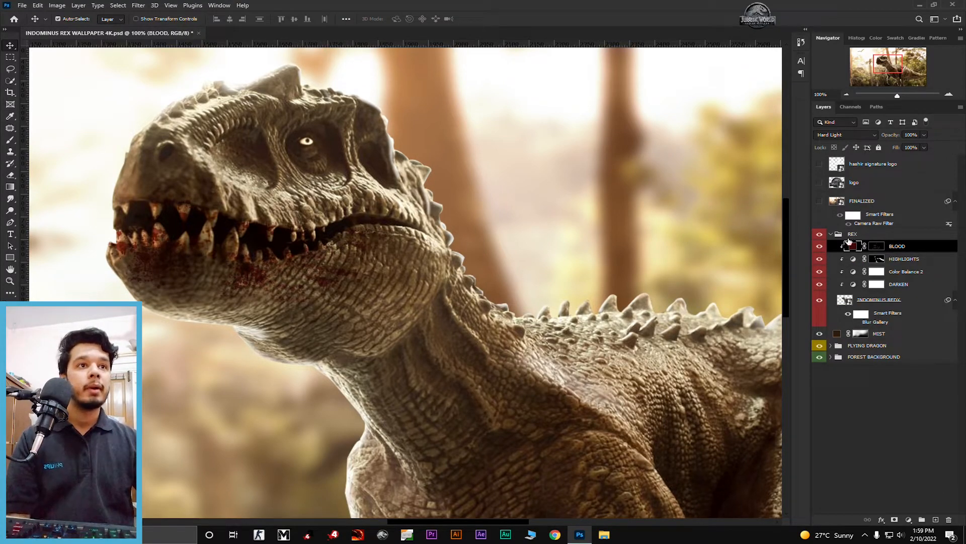
Collapse the REX group and view the whole composite at 33.3% zoom.
click(831, 234)
key(ctrl+minus)
key(ctrl+minus)
key(ctrl+minus)
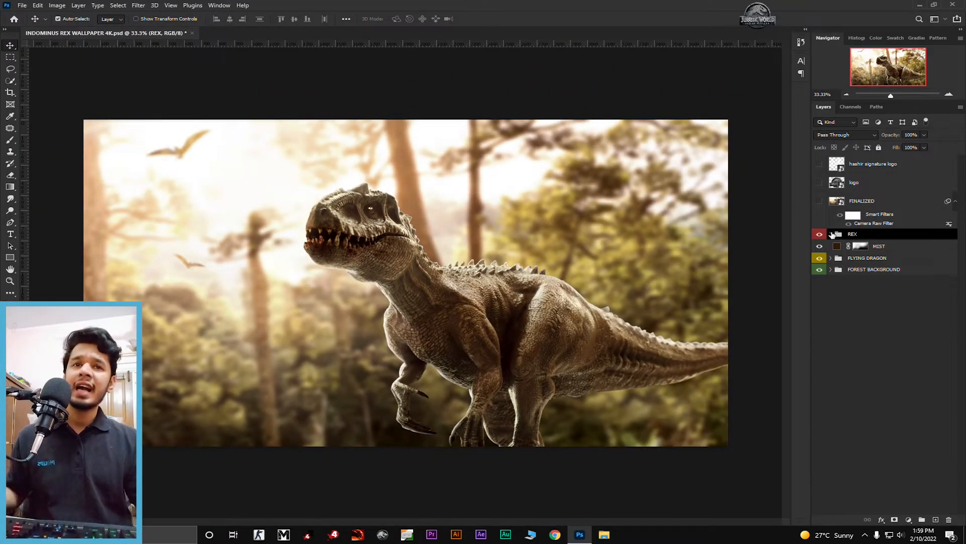
Open the FINALIZED layer's Camera Raw Filter settings and display the before and after images side by side.
click(866, 224)
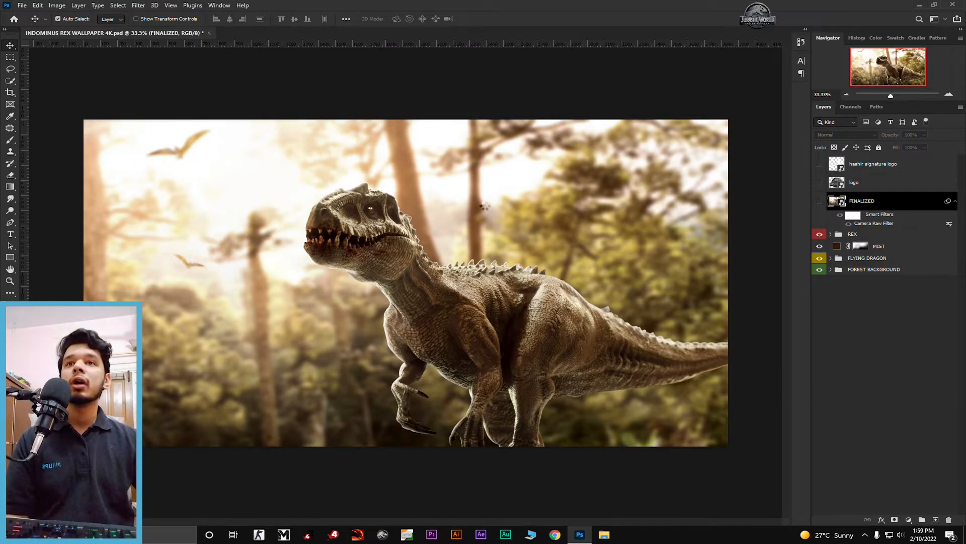
key(ctrl+shift+a)
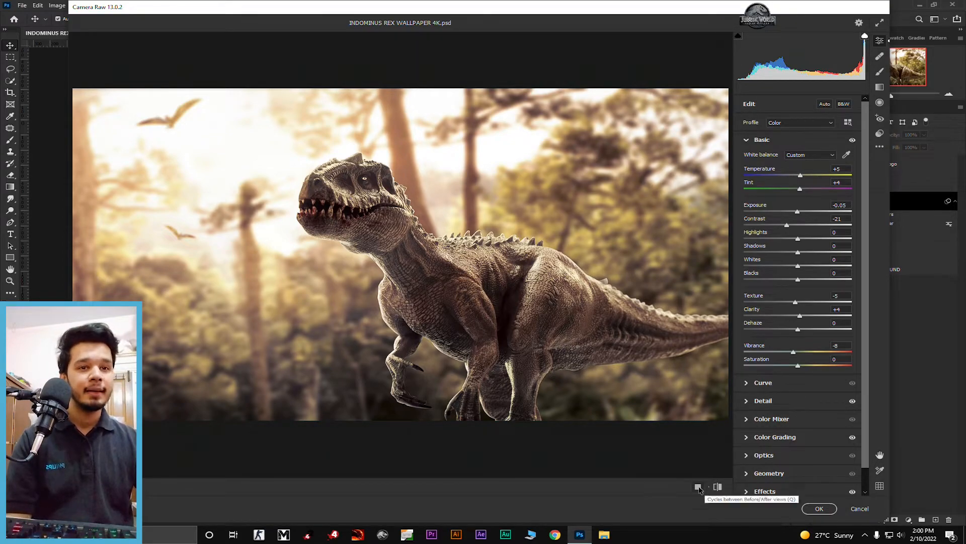
click(698, 487)
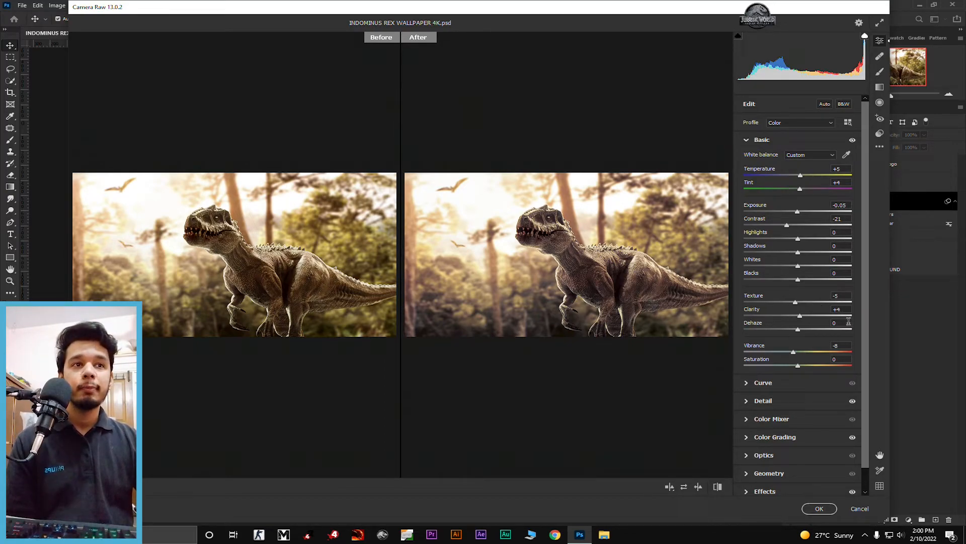
Compare the image without and with the Camera Raw Basic adjustments, and review the Detail settings.
click(755, 140)
click(851, 143)
click(851, 143)
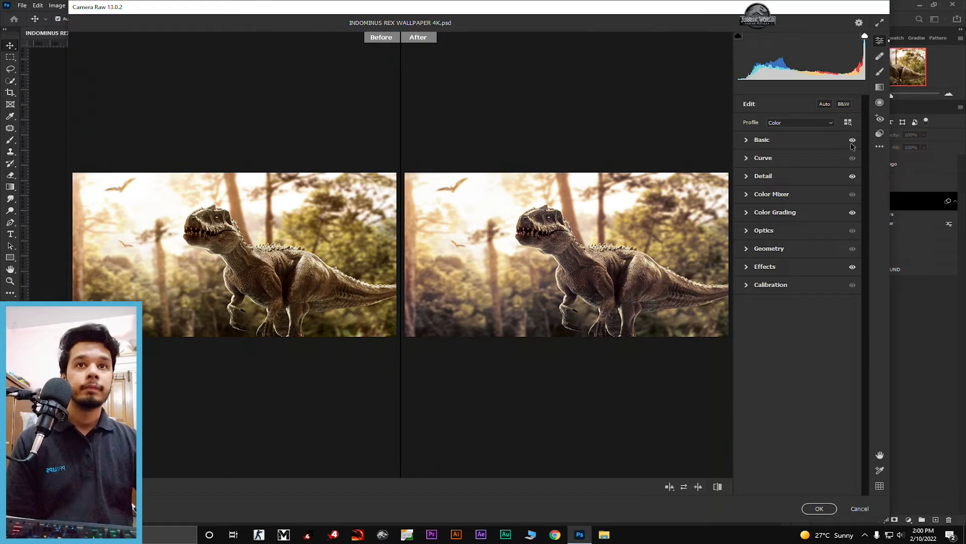
click(746, 177)
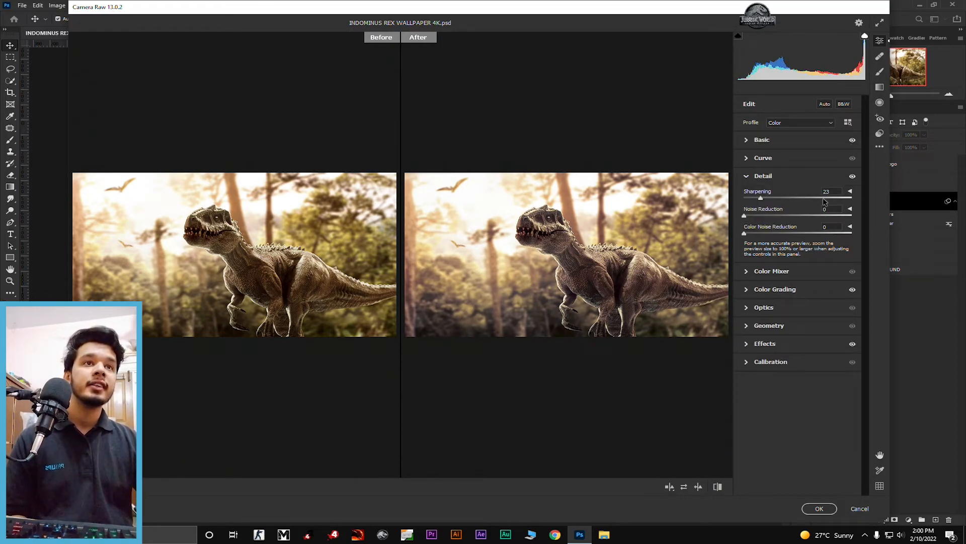
click(749, 176)
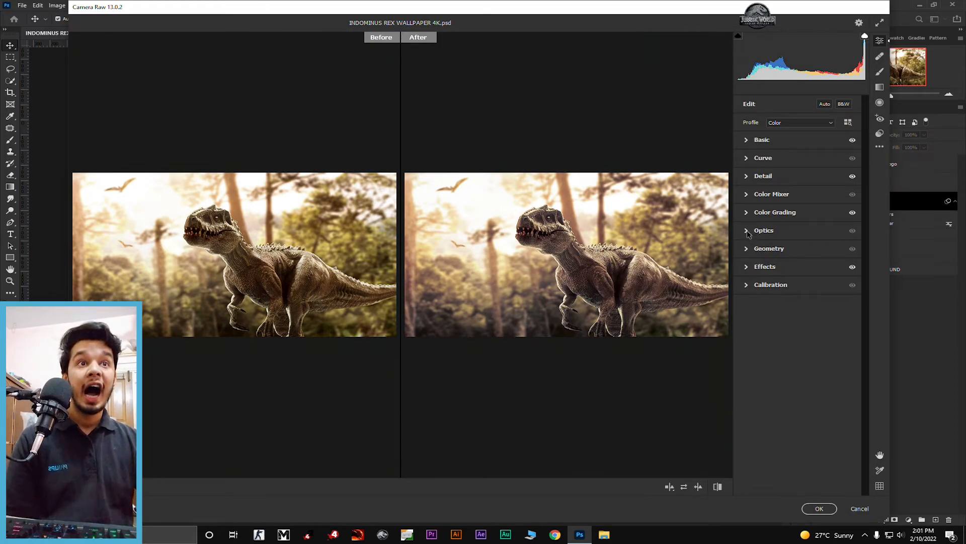
Review the Camera Raw Color Grading values for Shadows, Midtones and Highlights.
click(748, 213)
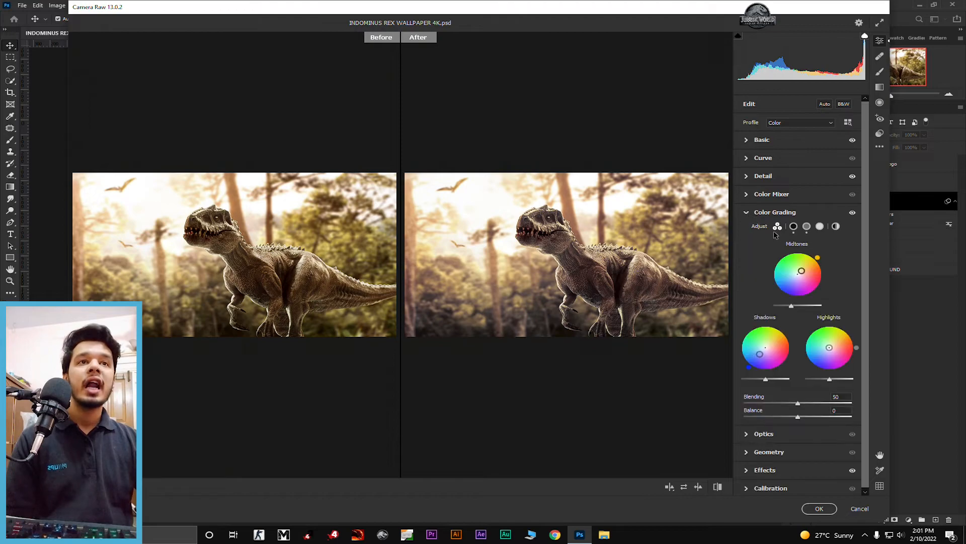
click(793, 228)
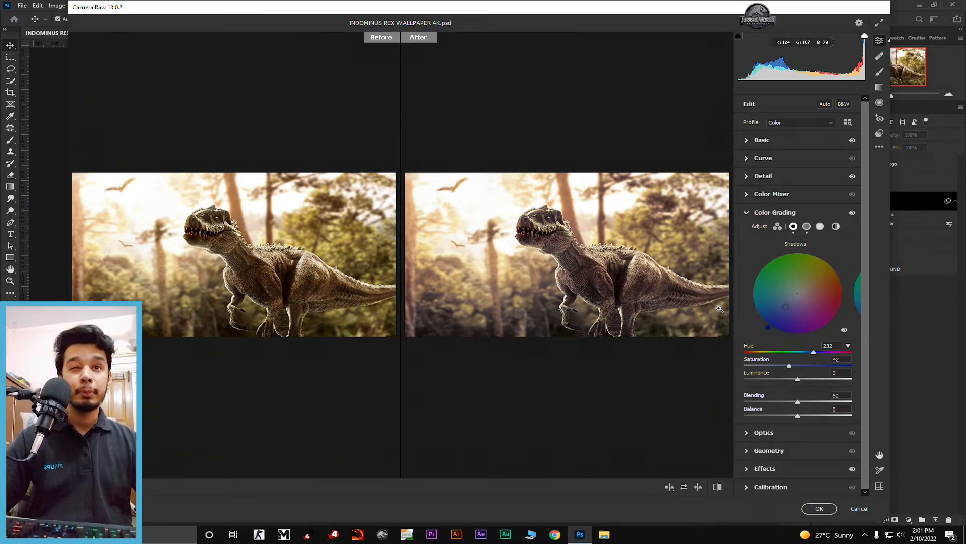
click(807, 226)
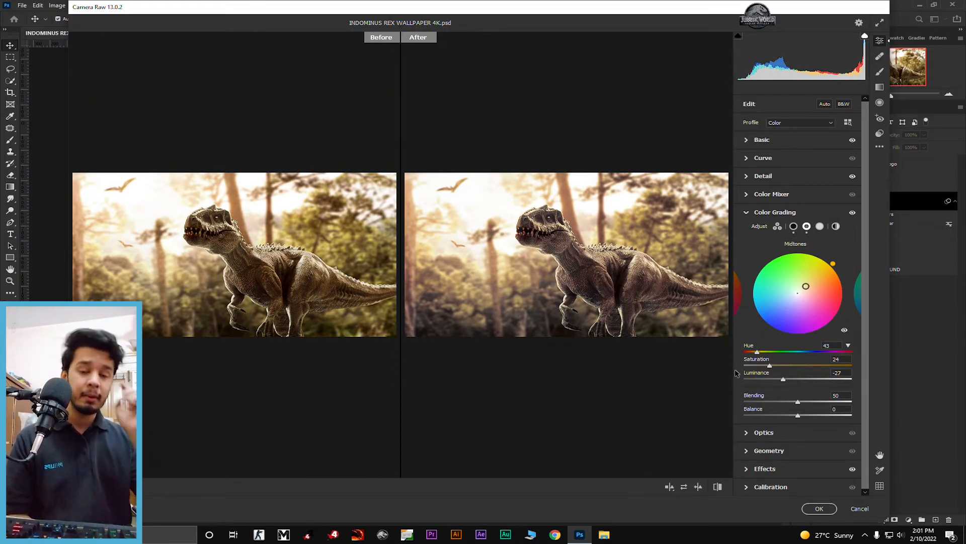
click(858, 293)
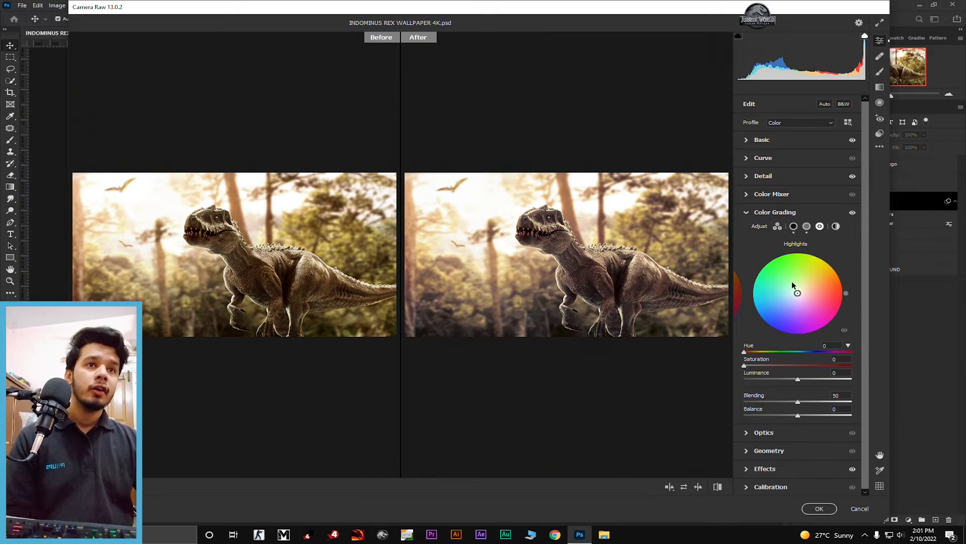
click(782, 213)
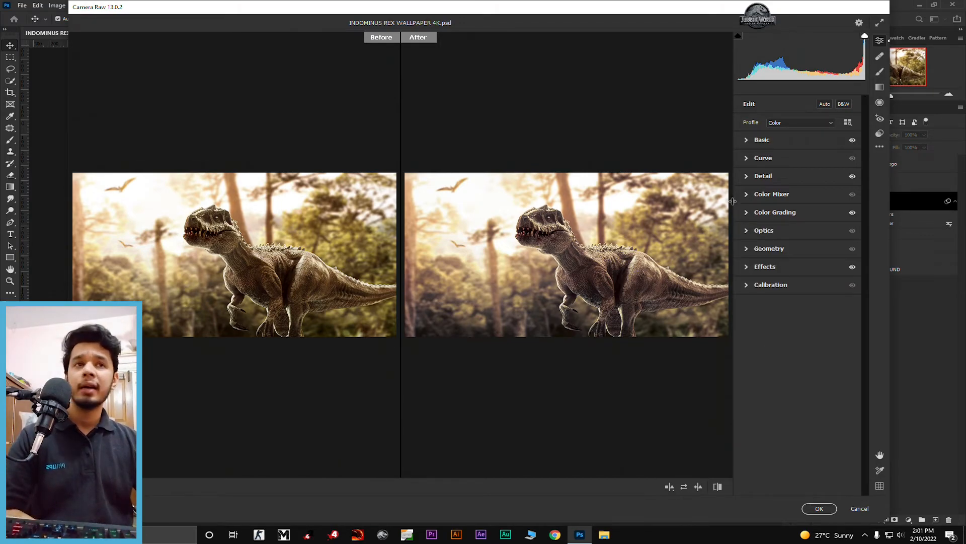
Review the Camera Raw Effects settings for grain and vignetting, and accept the filter settings.
click(746, 270)
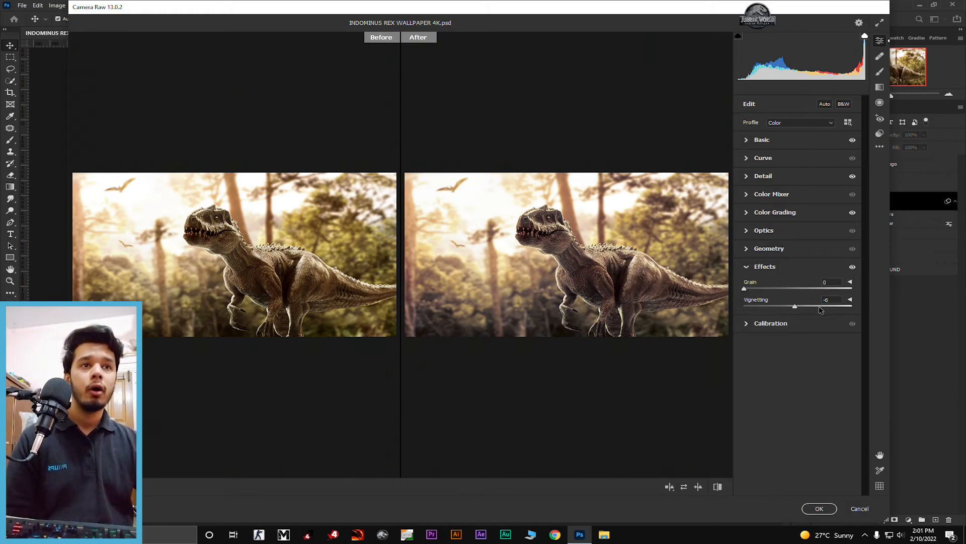
click(747, 269)
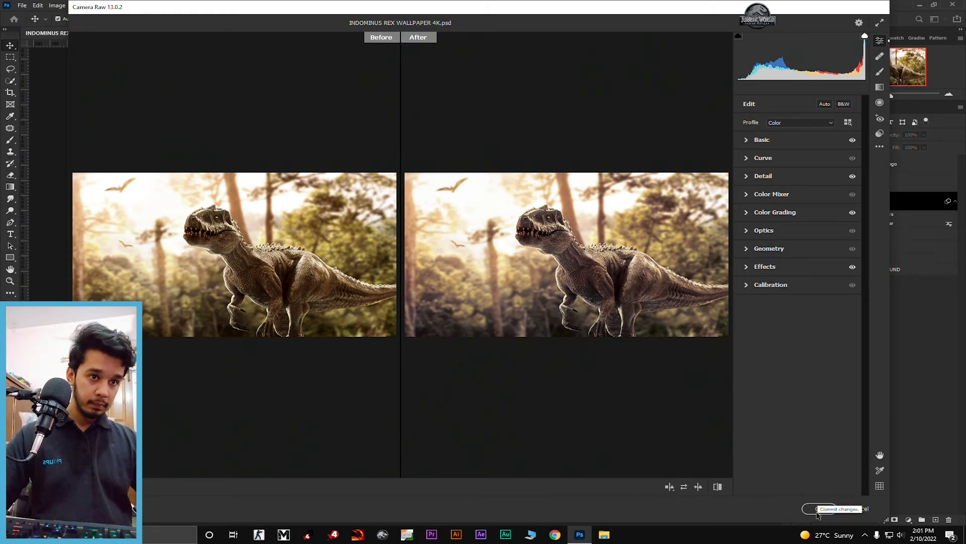
click(819, 509)
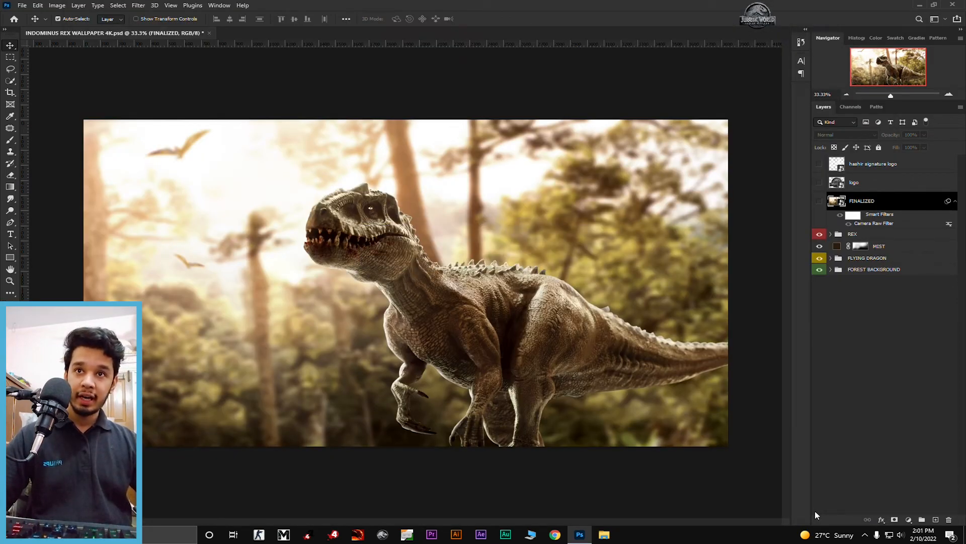
Show the FINALIZED layer, compare the composite without and with it, and collapse its smart filters.
click(819, 202)
click(818, 202)
click(818, 202)
click(819, 202)
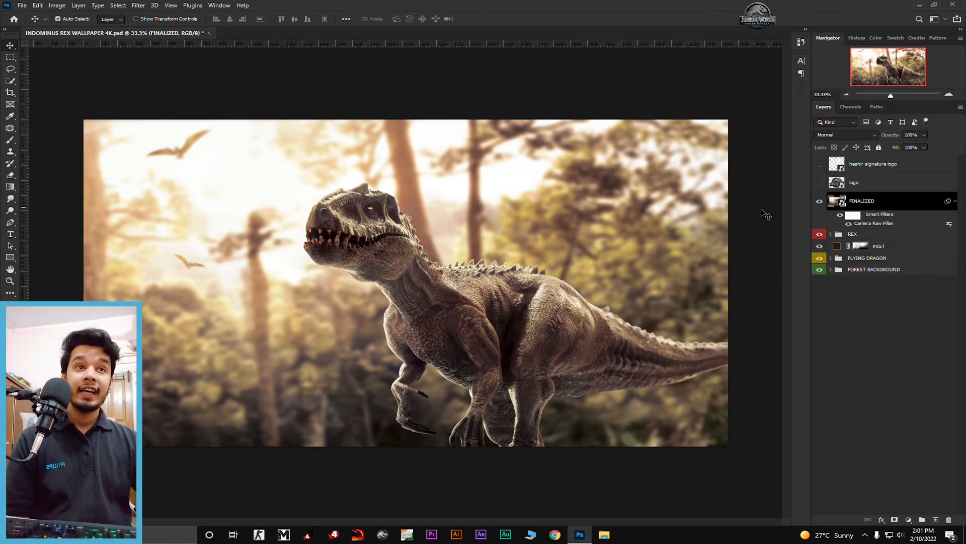
click(955, 201)
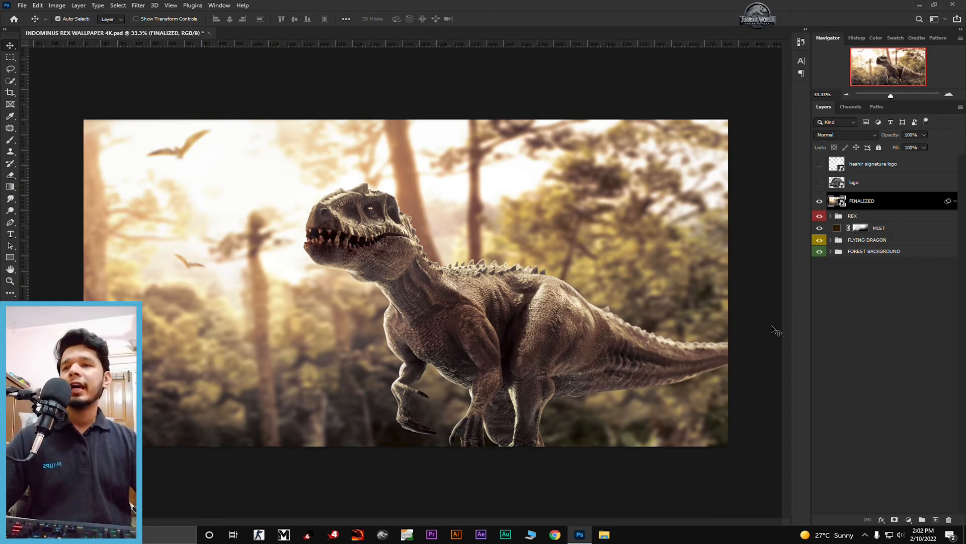
Show the Jurassic World logo layer and the signature logo layer above FINALIZED.
click(820, 183)
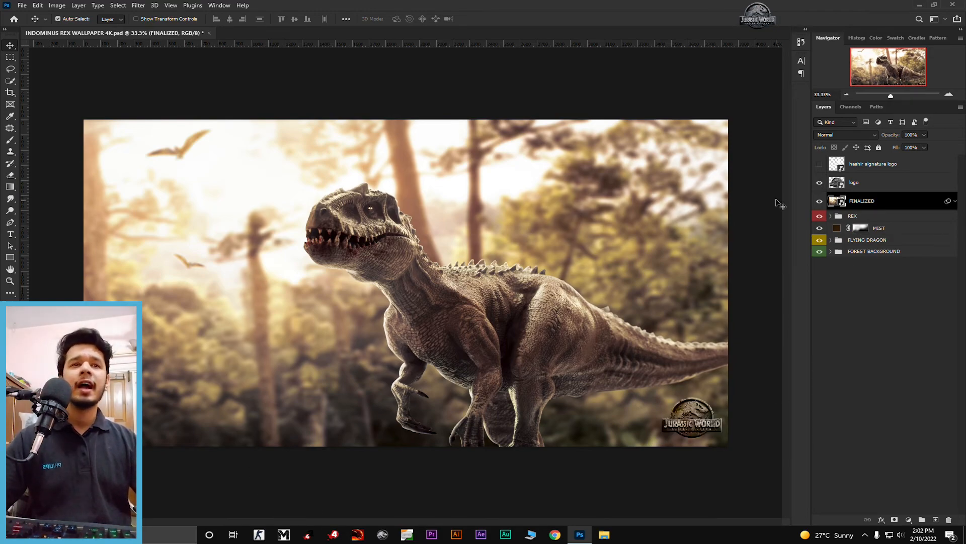
click(819, 164)
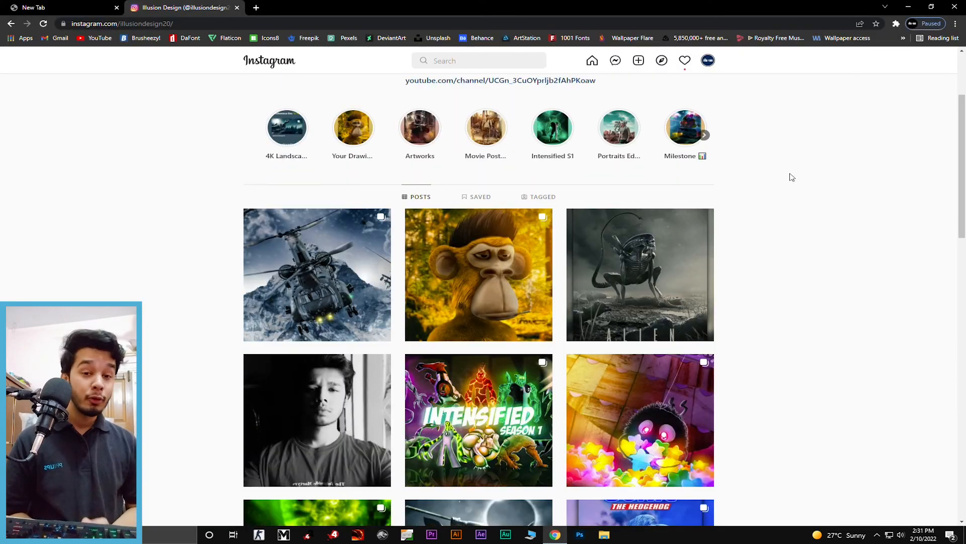
Browse the artwork posts on the Illusion Design Instagram profile.
scroll(792, 177, down, 3)
middle_click(790, 175)
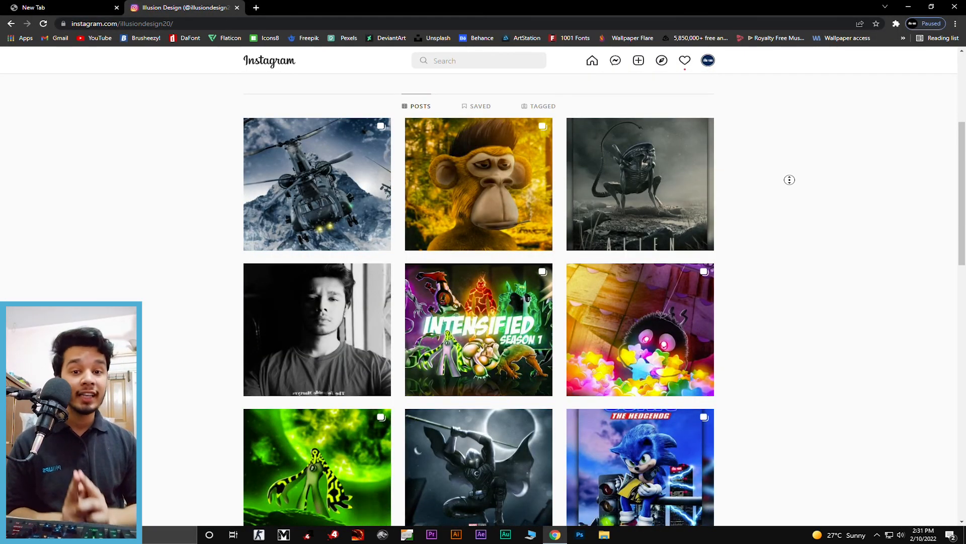